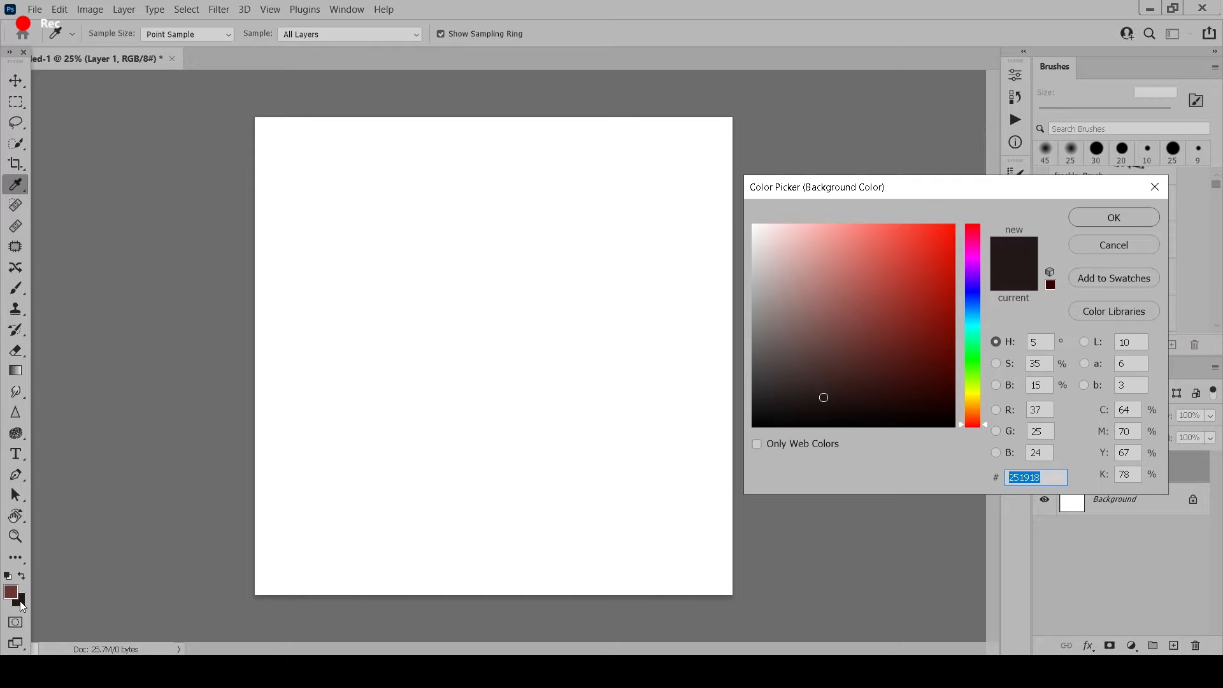
Step: Set the background colour to dark navy blue and fill Layer 1 with it
left_click(974, 293)
left_click(903, 386)
left_click(1113, 217)
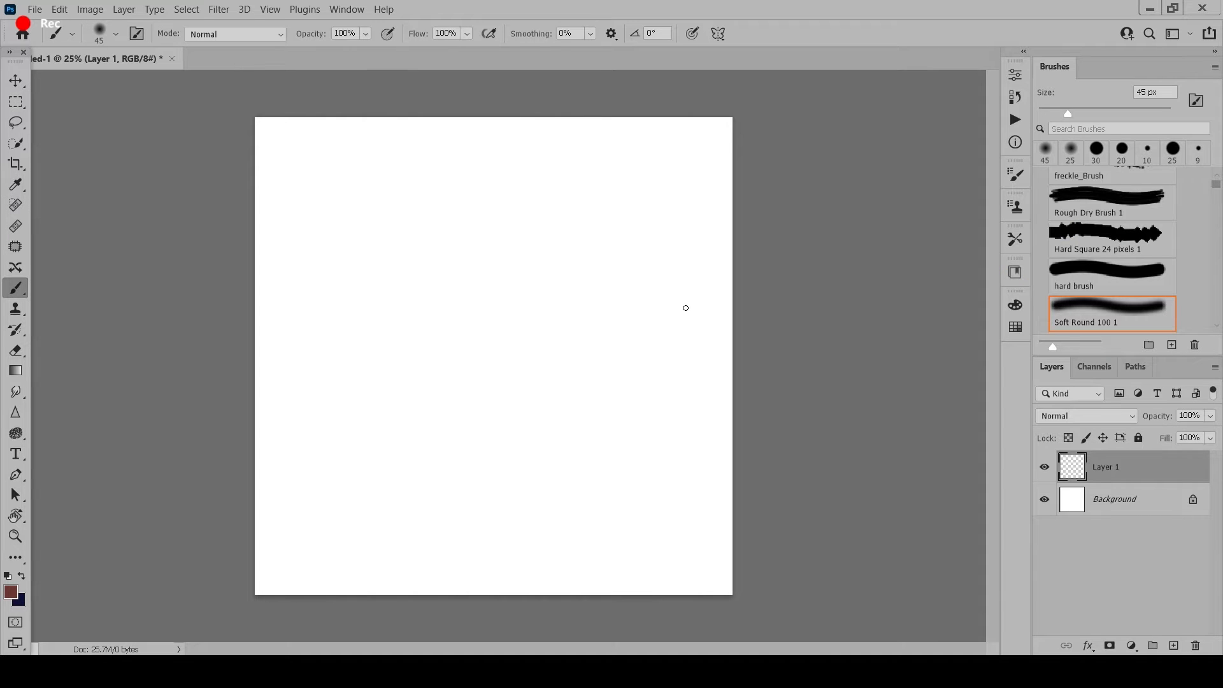
key("ctrl+BackSpace")
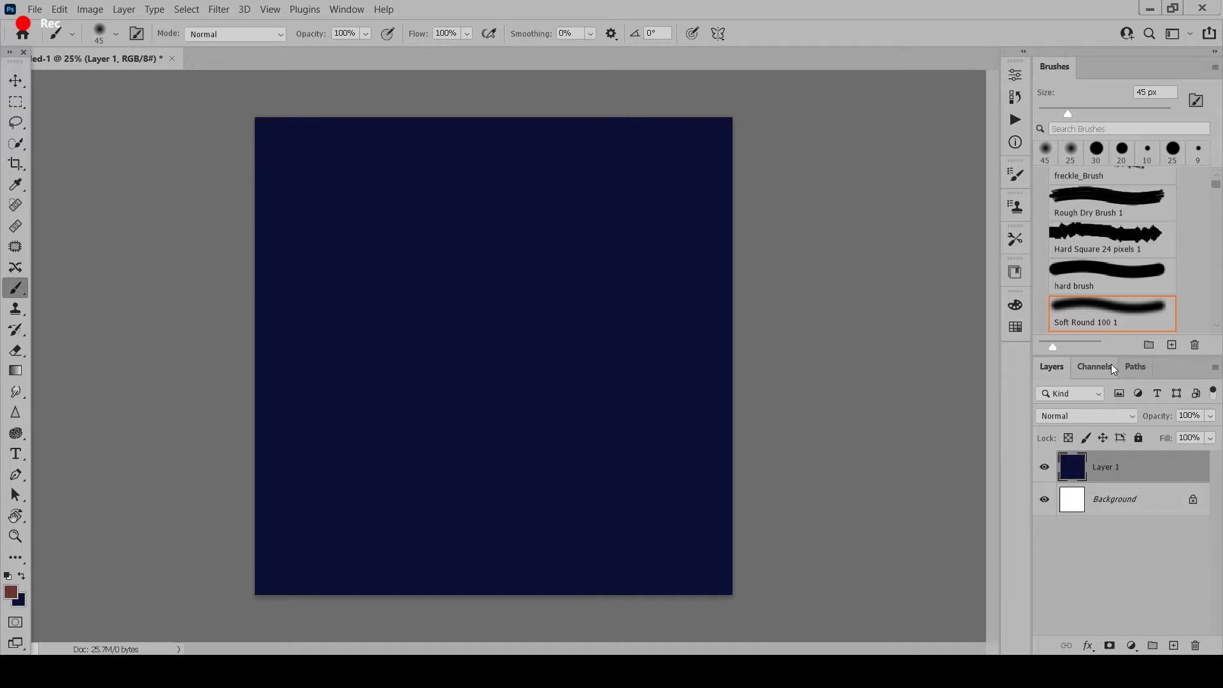
Step: Choose the hard brush, add a new layer above the navy fill and set the foreground colour to bright yellow fff719
left_click(1109, 296)
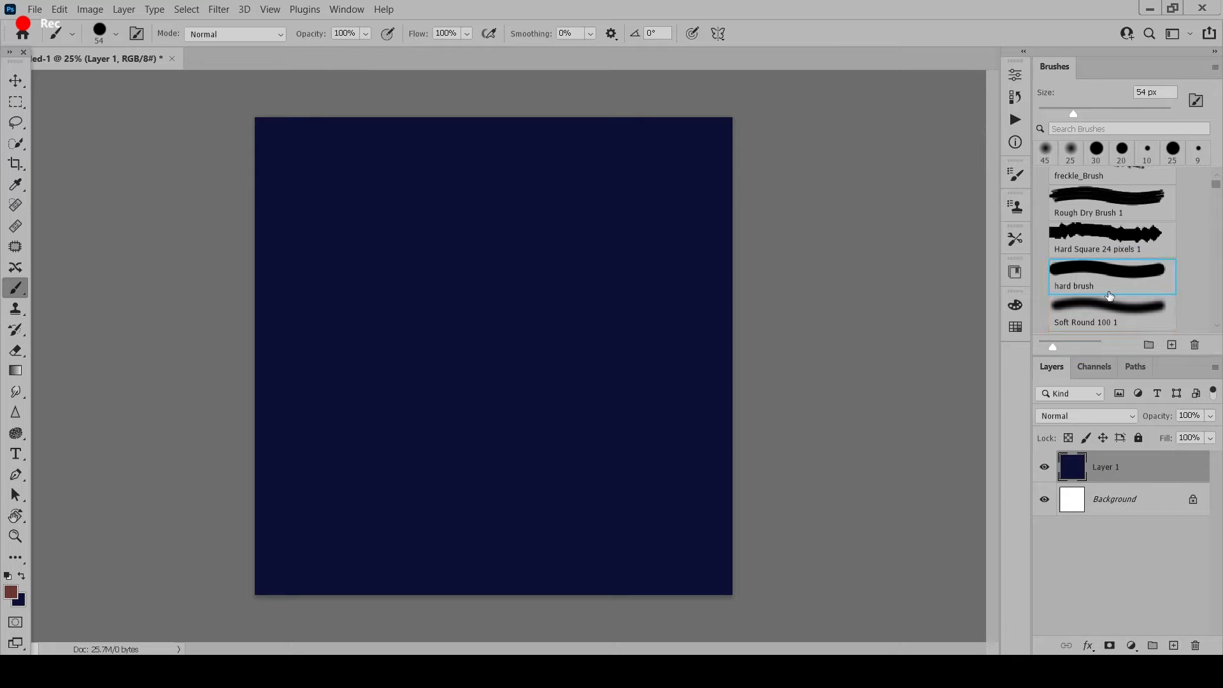
left_click(1175, 646)
left_click(10, 592)
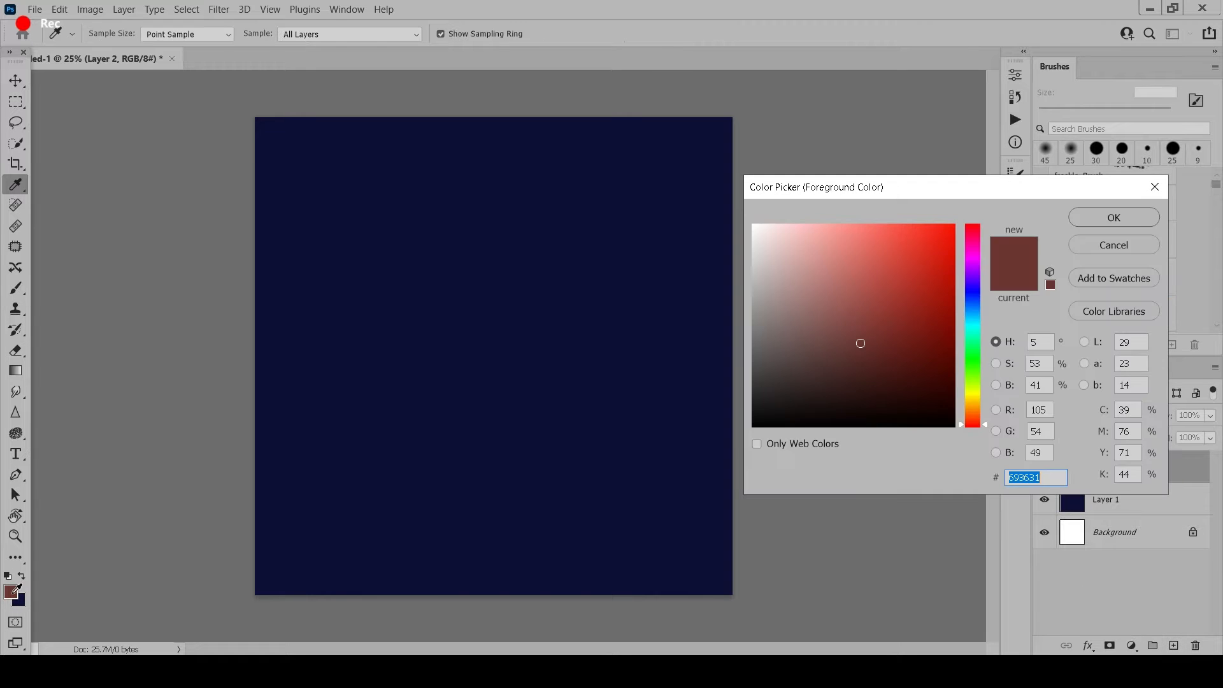
left_click(973, 394)
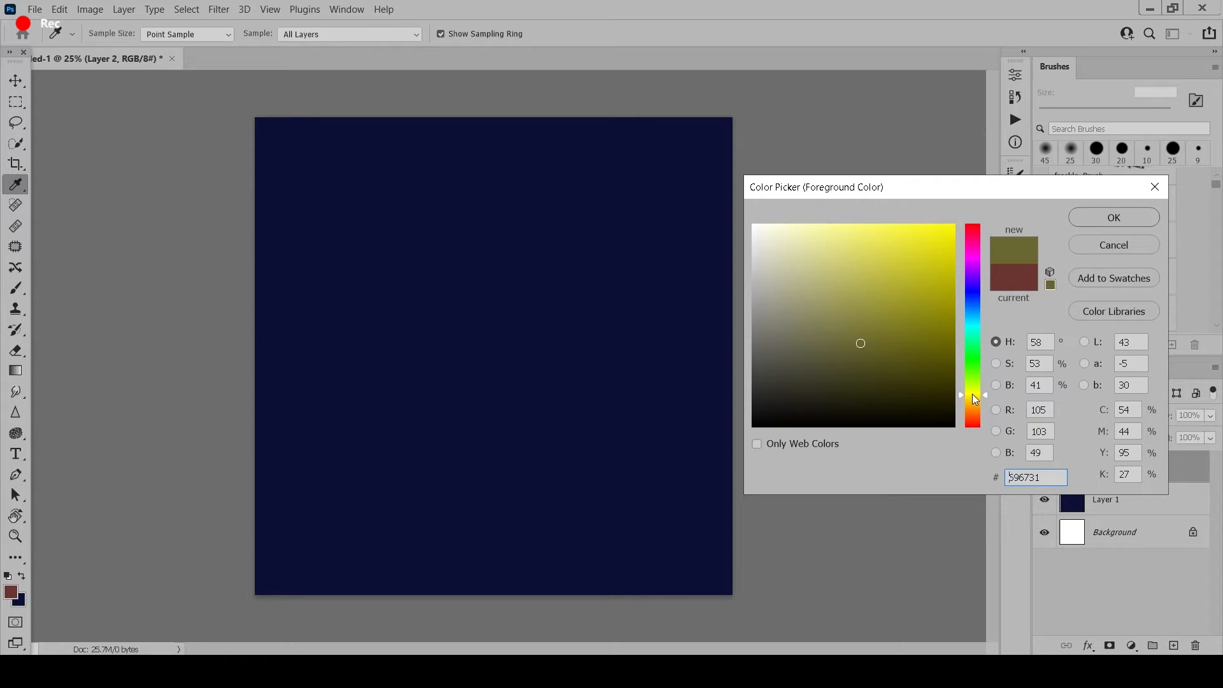
left_click_drag(893, 231, 902, 223)
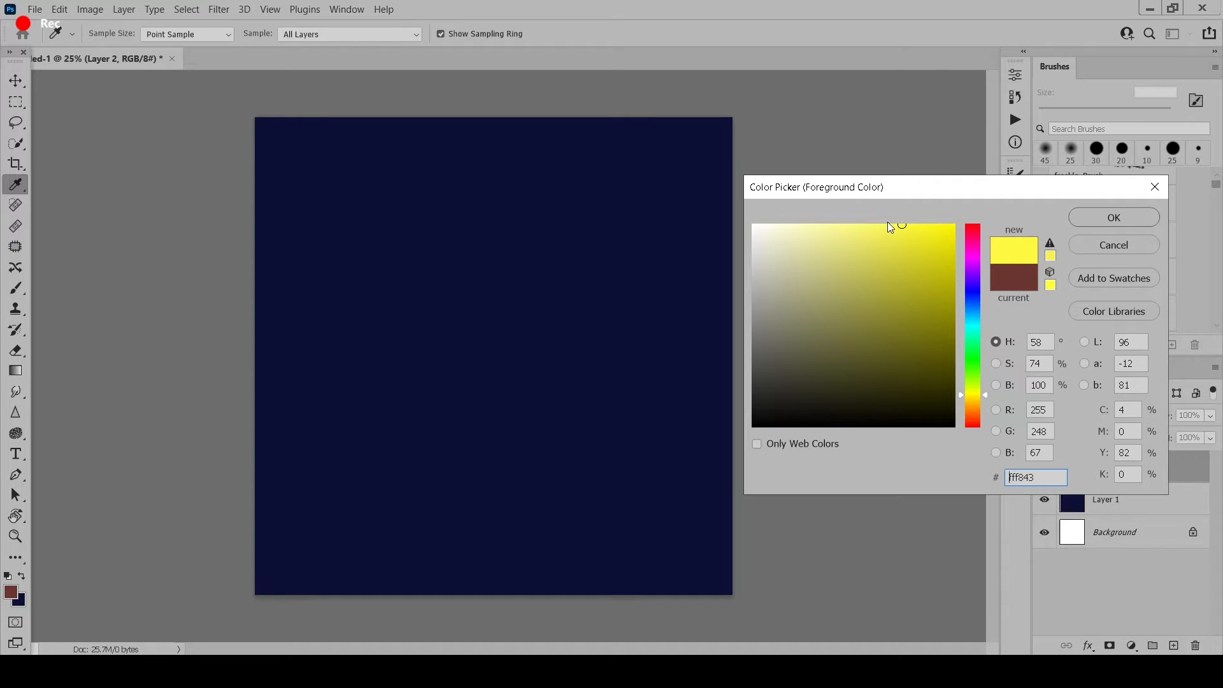
left_click_drag(889, 223, 926, 212)
key("Return")
key("b")
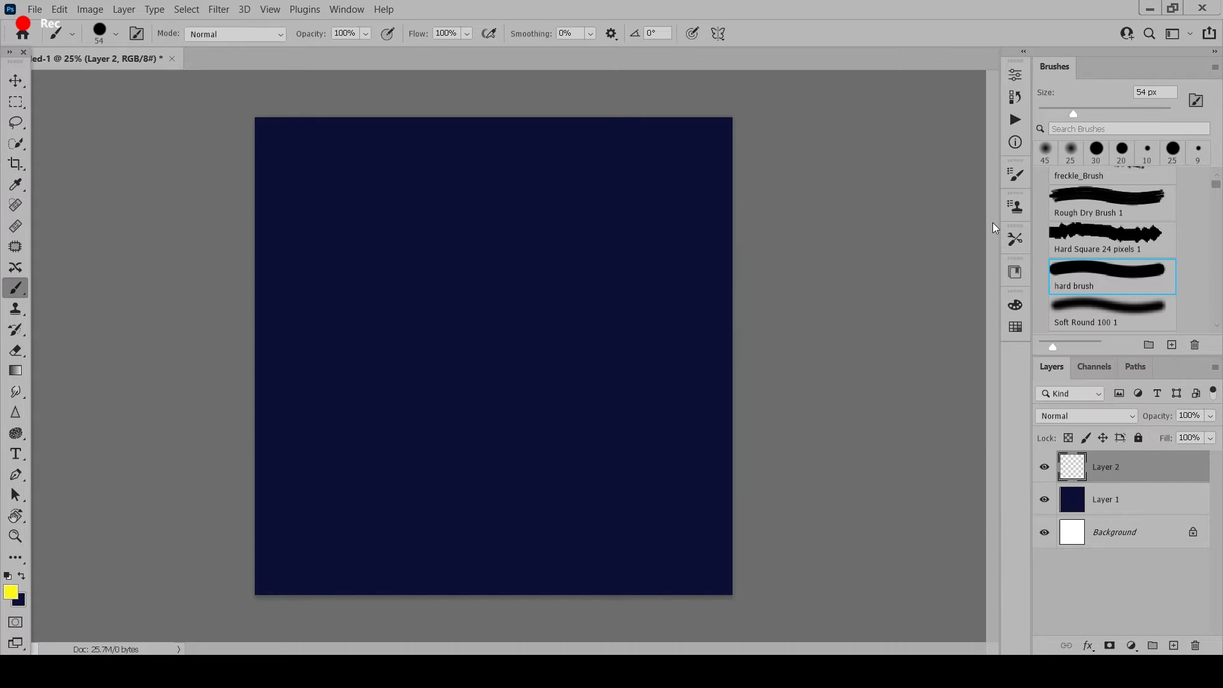
Step: Paint a small yellow star in the upper-left part of the sky with the brush at 150 px
key("bracketright")
key("bracketright")
key("bracketright")
key("bracketright")
key("bracketright")
key("bracketright")
key("bracketright")
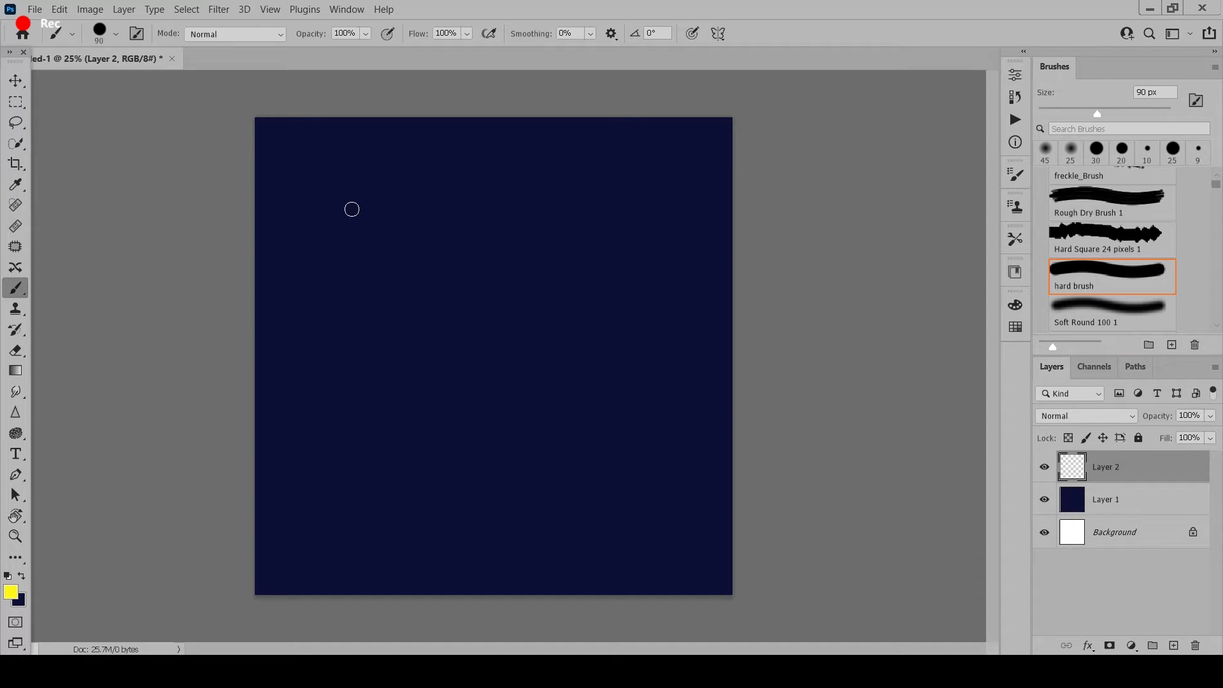
left_click_drag(347, 206, 353, 206)
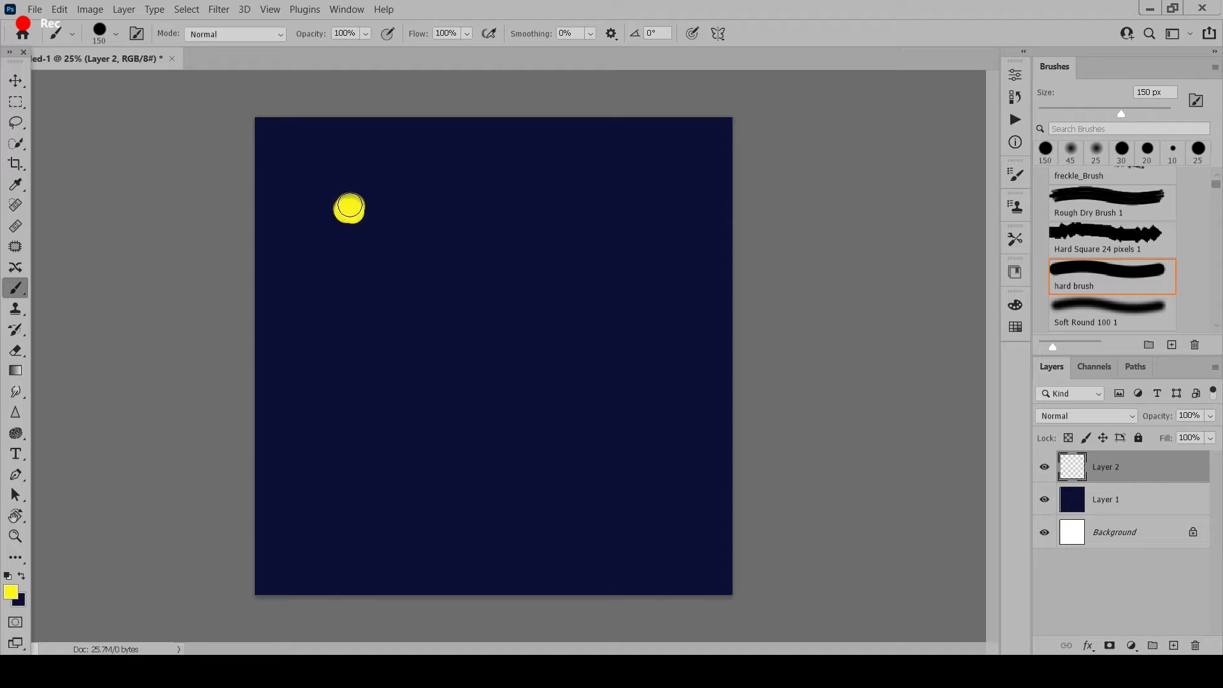
Step: Paint a larger round yellow star in the upper part of the sky, right of centre, with the brush at 300 px
key("bracketright")
key("bracketright")
key("bracketright")
left_click_drag(537, 215, 546, 212)
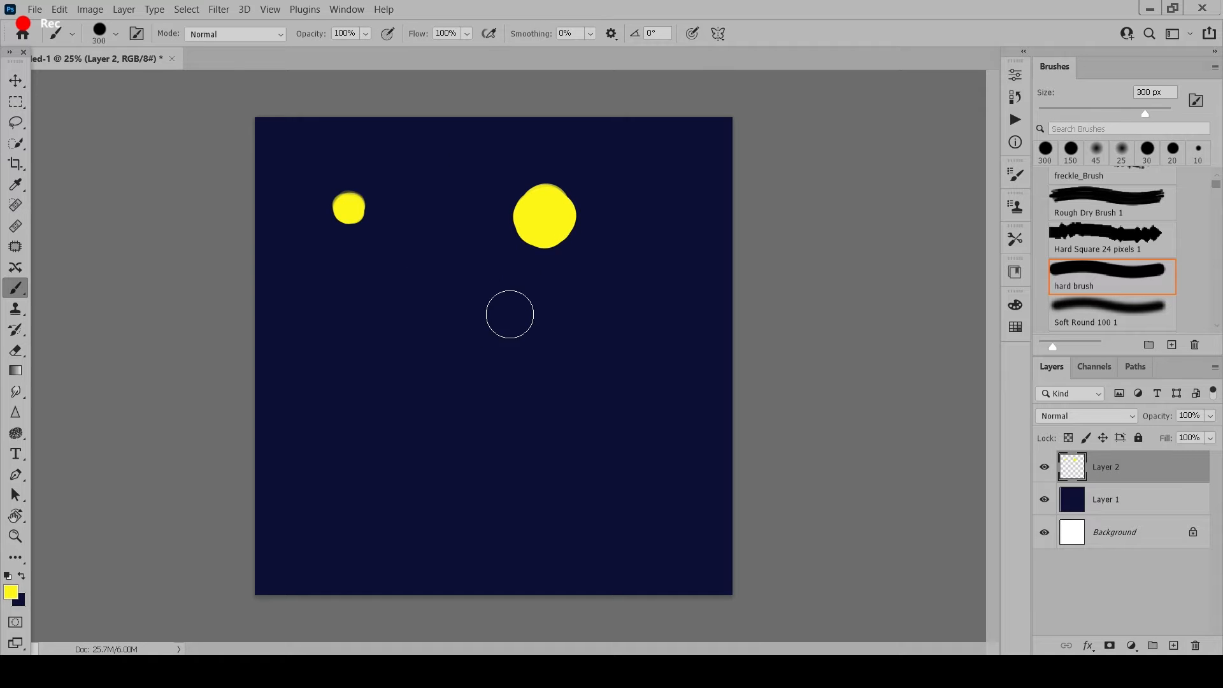
Step: Stamp a large yellow disc left of the canvas centre with the hard brush at 800 px
key("bracketleft")
key("bracketleft")
key("bracketleft")
key("bracketleft")
key("bracketright")
key("bracketright")
key("bracketright")
key("bracketright")
key("bracketright")
key("bracketright")
key("bracketright")
key("bracketright")
key("bracketright")
left_click(405, 368)
Step: Erase the upper-right part of the large disc with a 600 px hard eraser to form a crescent moon
key("w")
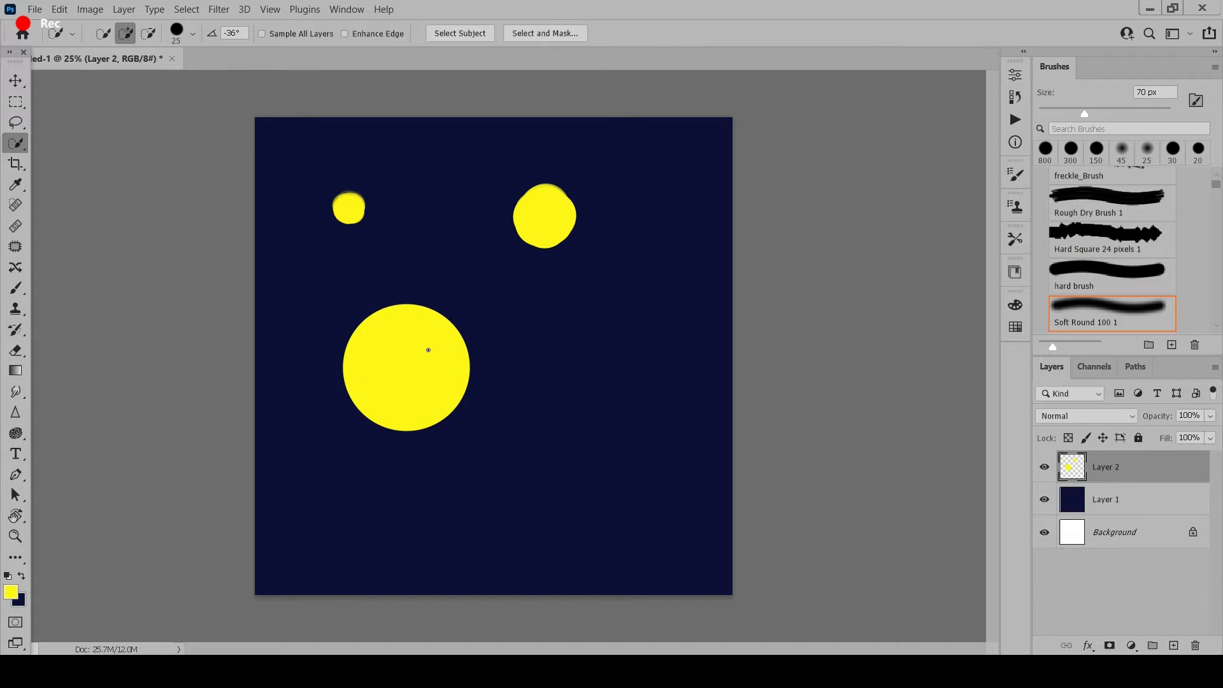
key("e")
left_click(1089, 287)
key("bracketright")
key("bracketright")
key("bracketright")
key("bracketright")
key("bracketright")
key("bracketright")
key("bracketright")
key("bracketright")
key("bracketright")
key("bracketright")
key("bracketright")
key("bracketright")
key("bracketright")
key("bracketright")
key("bracketright")
key("bracketright")
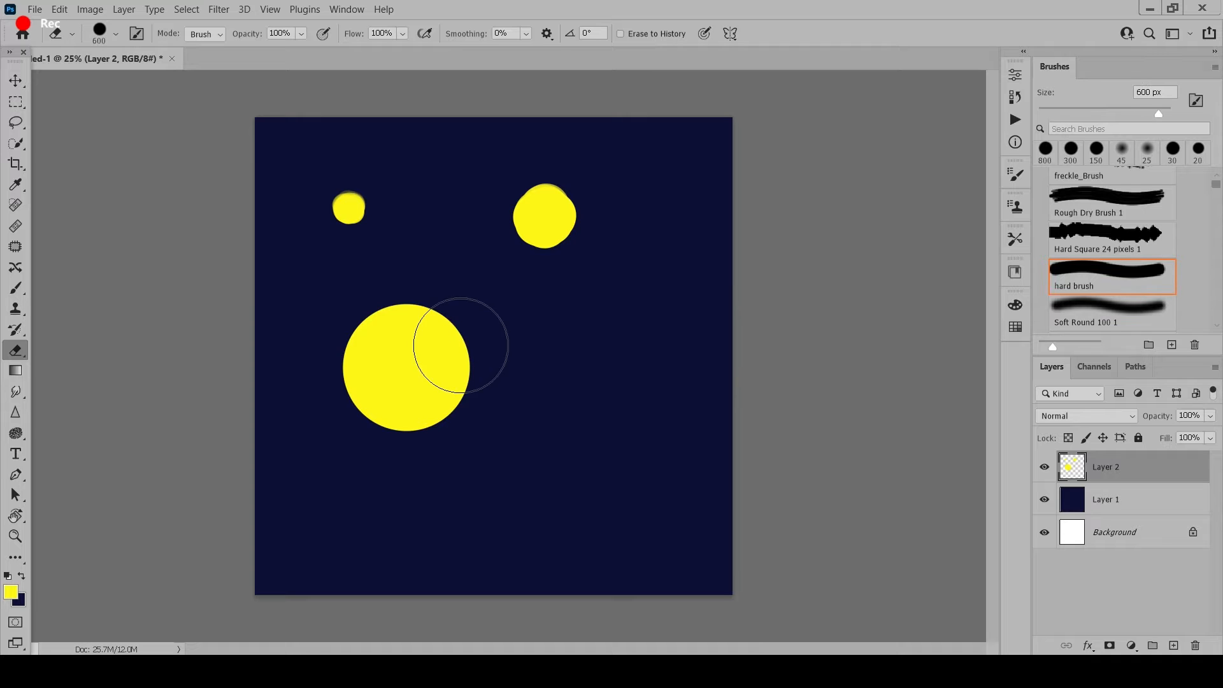
key("bracketleft")
key("bracketleft")
left_click(430, 348)
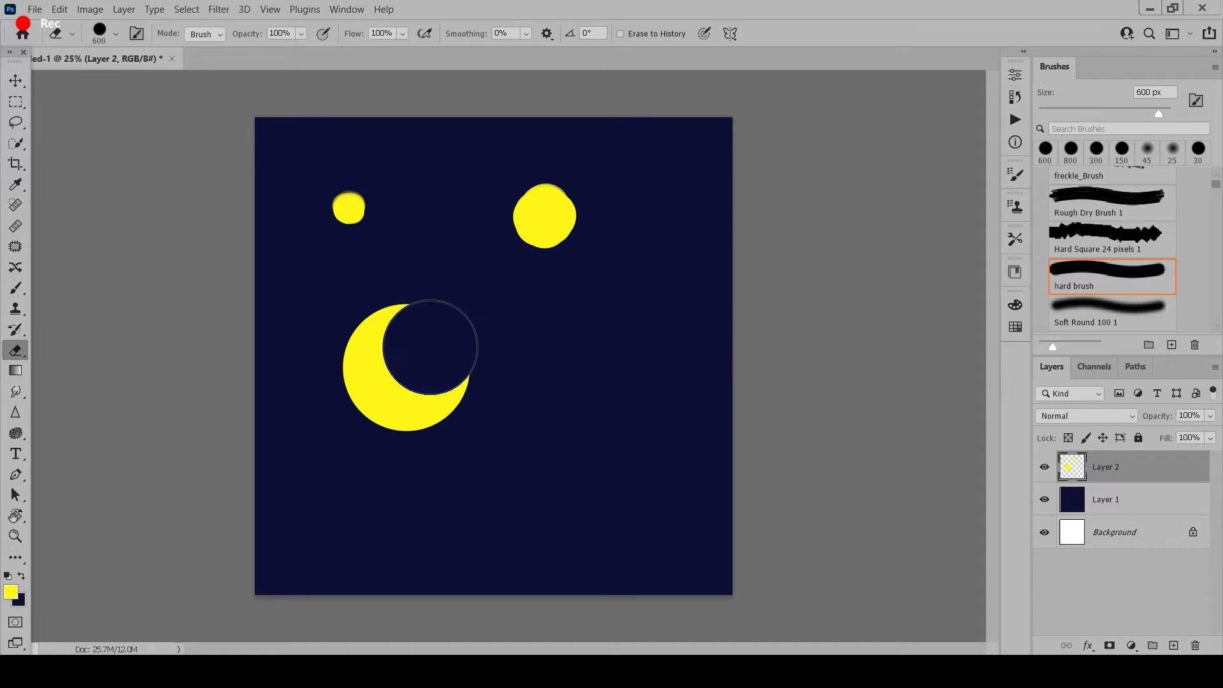
Step: Paint two medium yellow stars with a reduced hard brush, one right of the moon and one below it
key("b")
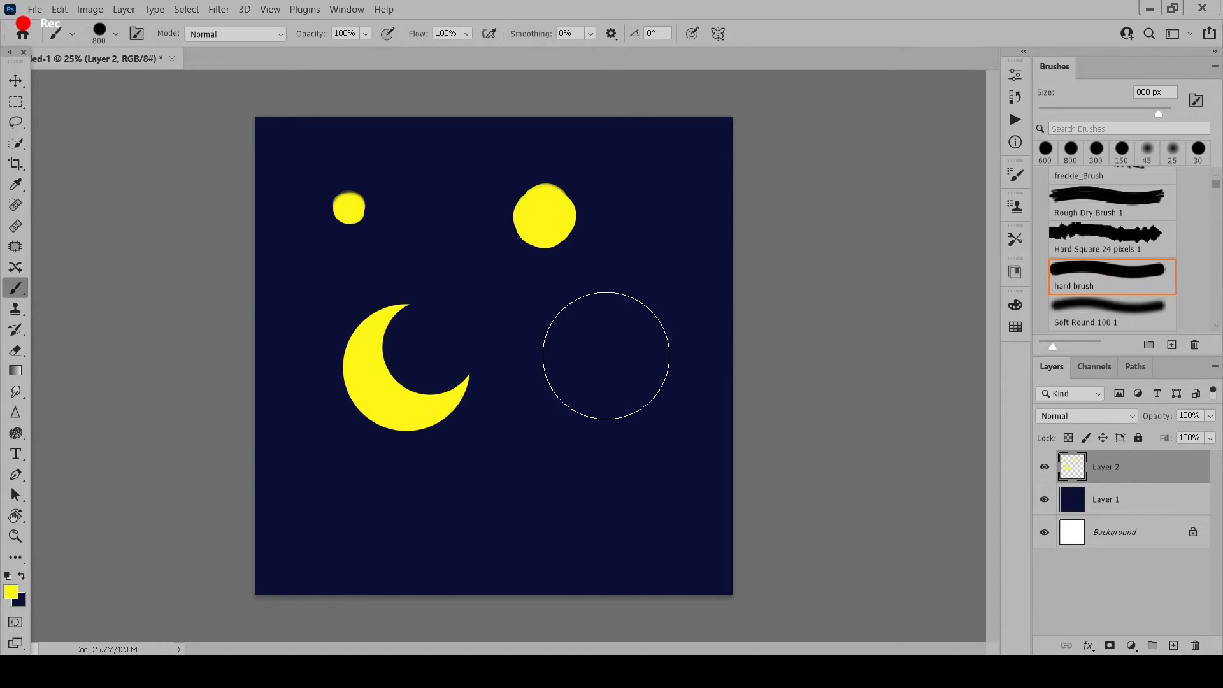
key("bracketleft")
key("bracketleft")
key("bracketleft")
key("bracketleft")
key("bracketleft")
key("bracketleft")
key("bracketleft")
key("bracketleft")
left_click_drag(581, 357, 579, 357)
key("bracketright")
left_click_drag(442, 516, 446, 528)
Step: Scatter small yellow stars across the sky with the hard brush at 60 px
key("bracketleft")
key("bracketleft")
key("bracketleft")
key("bracketleft")
key("bracketleft")
key("bracketleft")
key("bracketleft")
key("bracketleft")
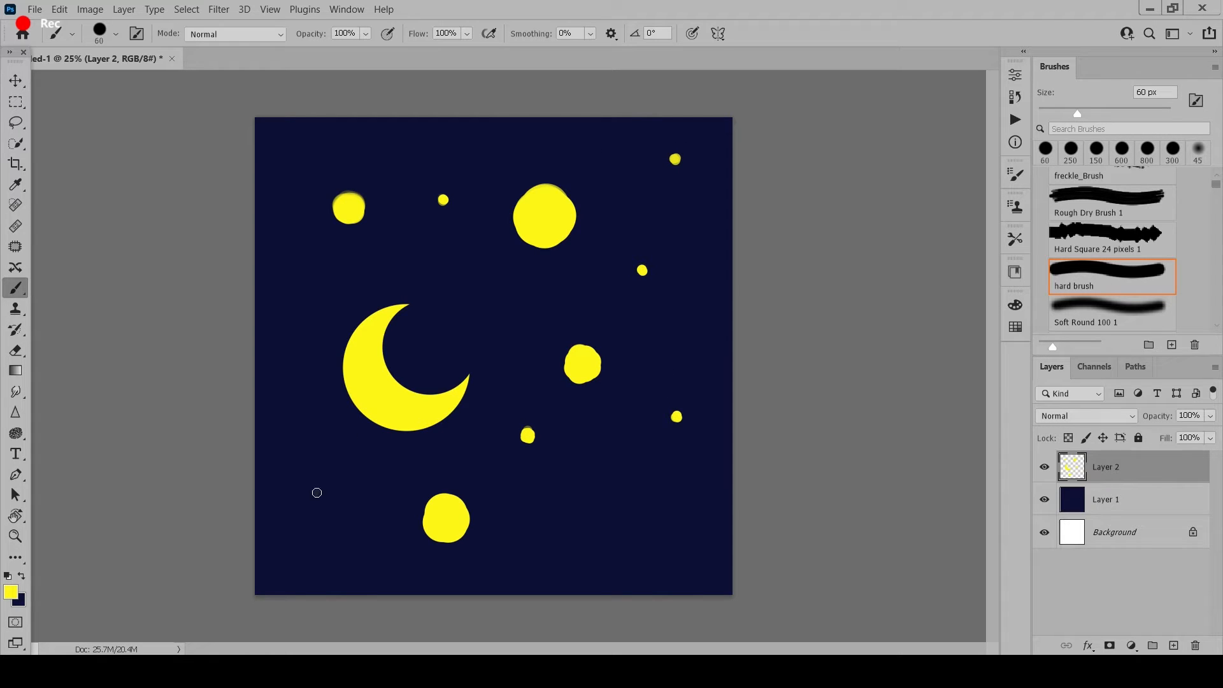
Step: Add a new layer directly above the navy layer and set the foreground colour to red ff2f19
left_click(1134, 506)
left_click(1174, 645)
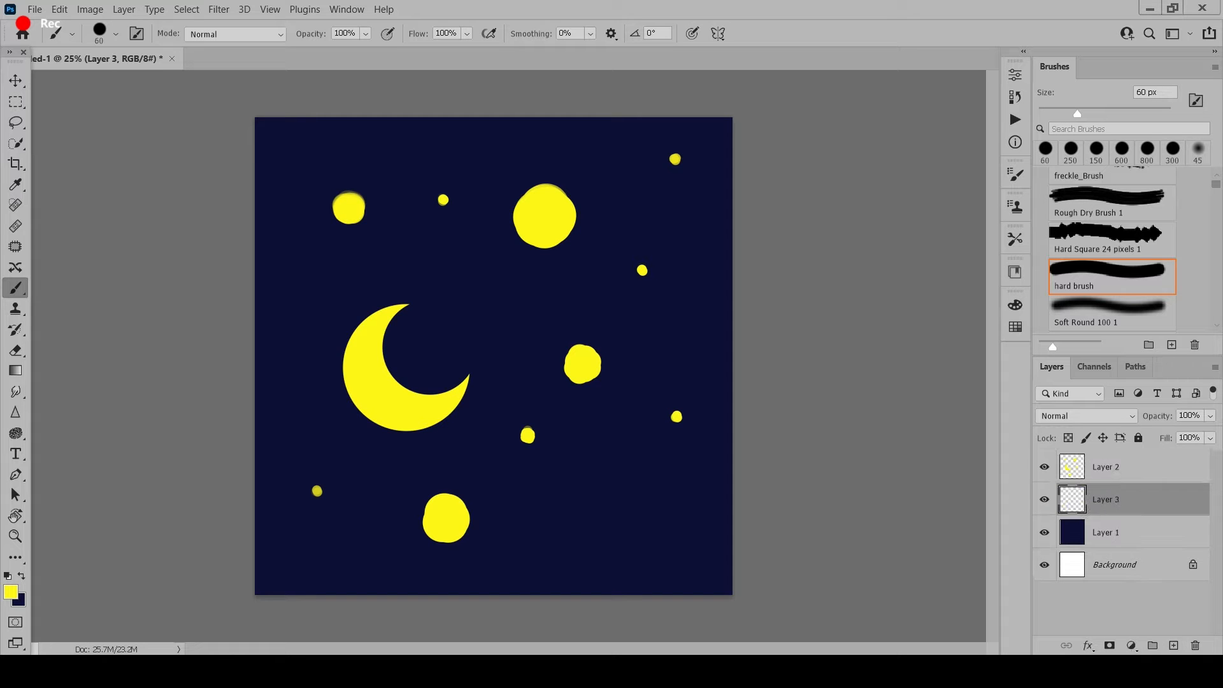
left_click(11, 593)
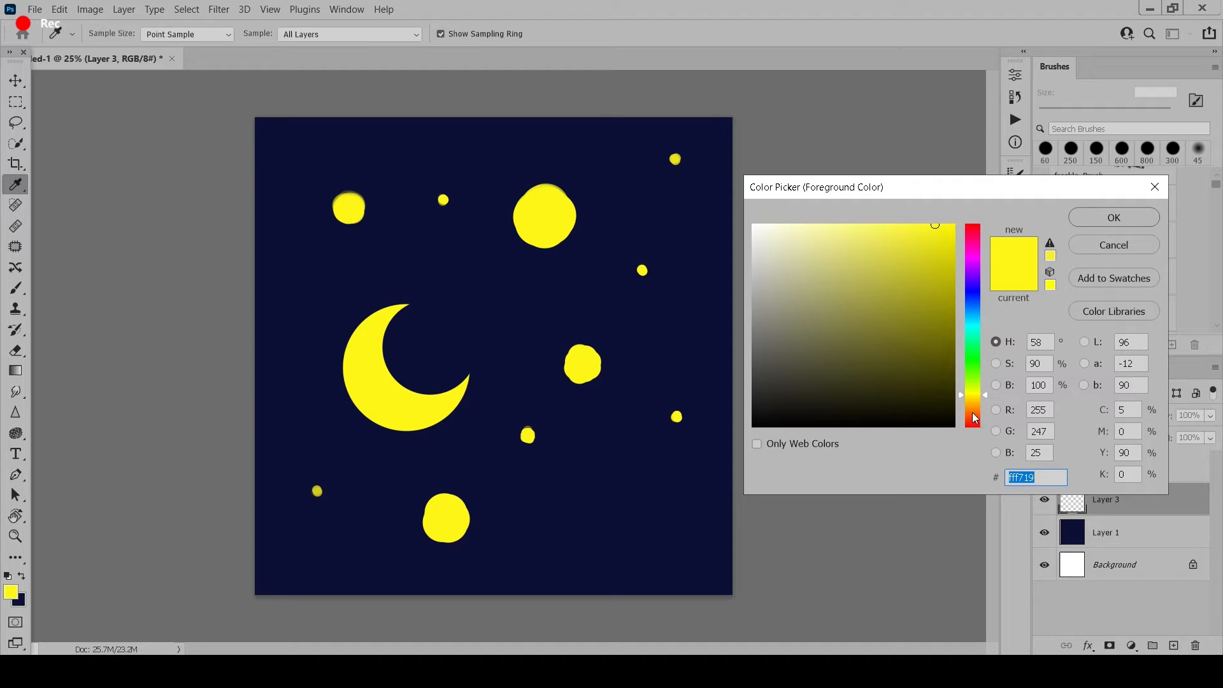
left_click(973, 413)
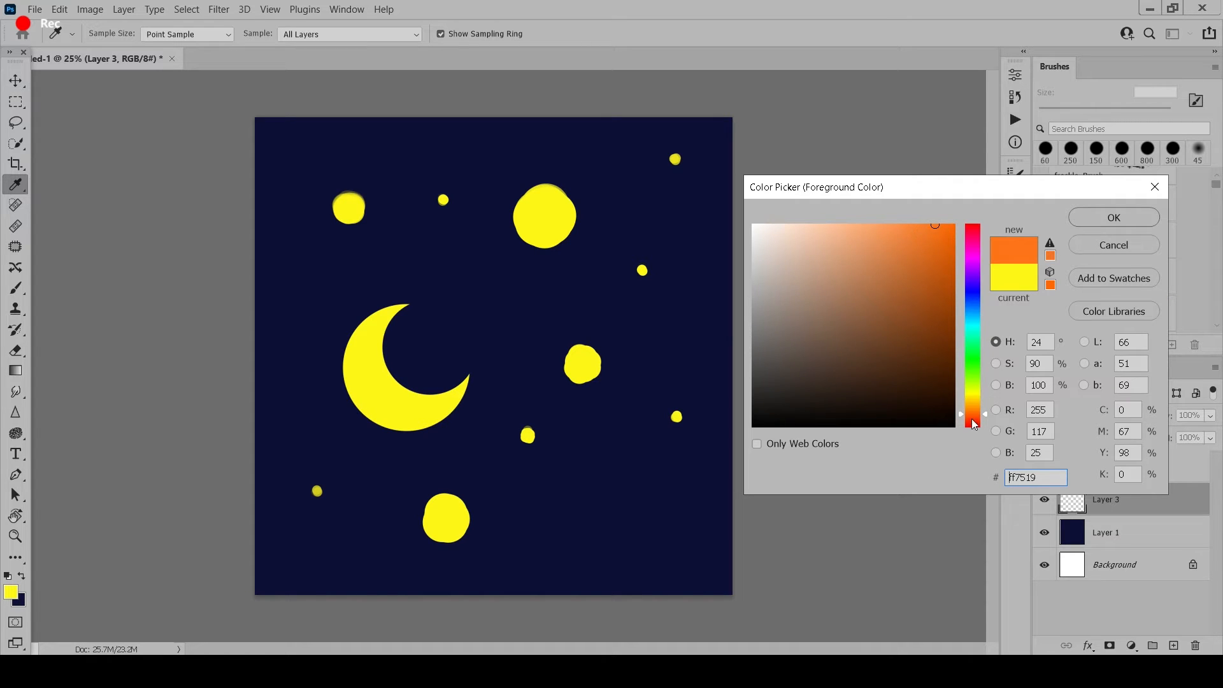
left_click(973, 419)
left_click(970, 423)
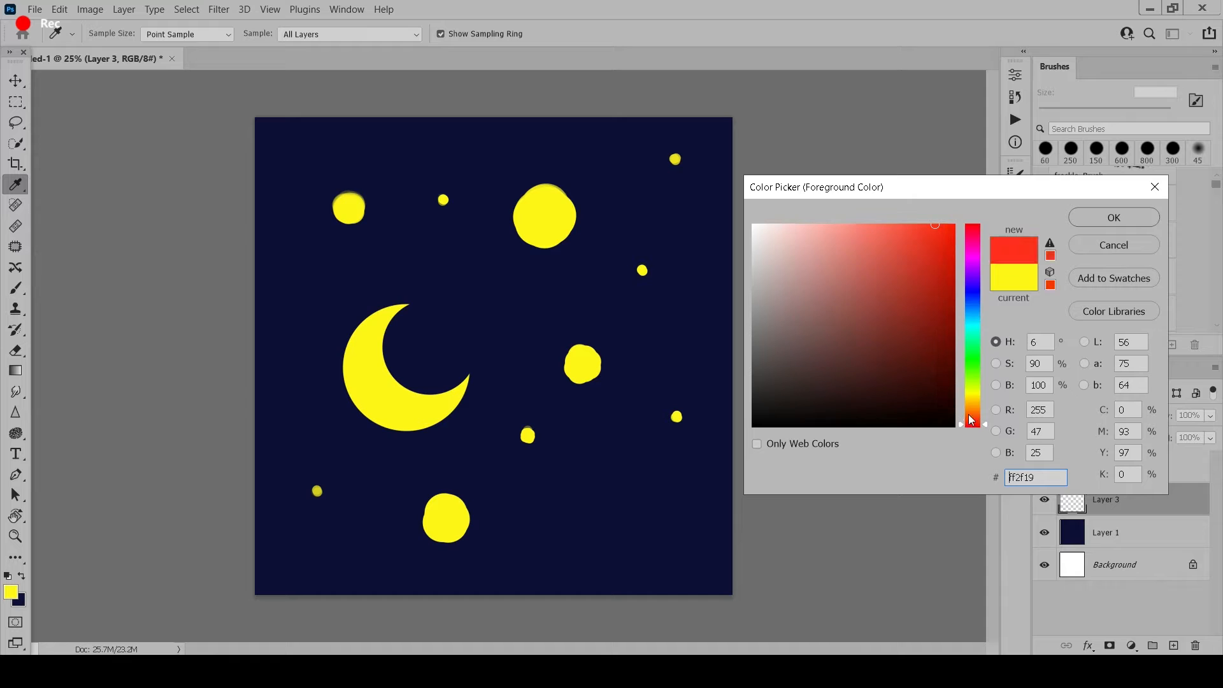
left_click(1113, 218)
Step: Choose the Soft Round 100 1 brush and set Layer 3's blend mode to Pin Light
left_click(1121, 320)
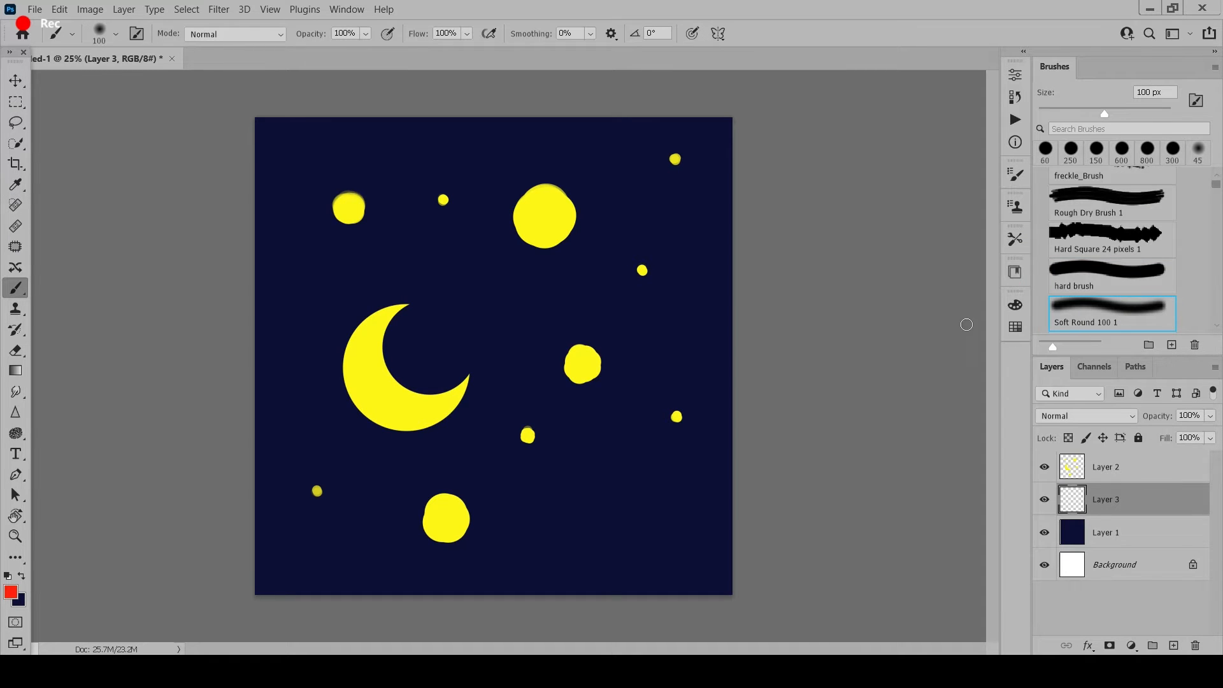
left_click(1090, 423)
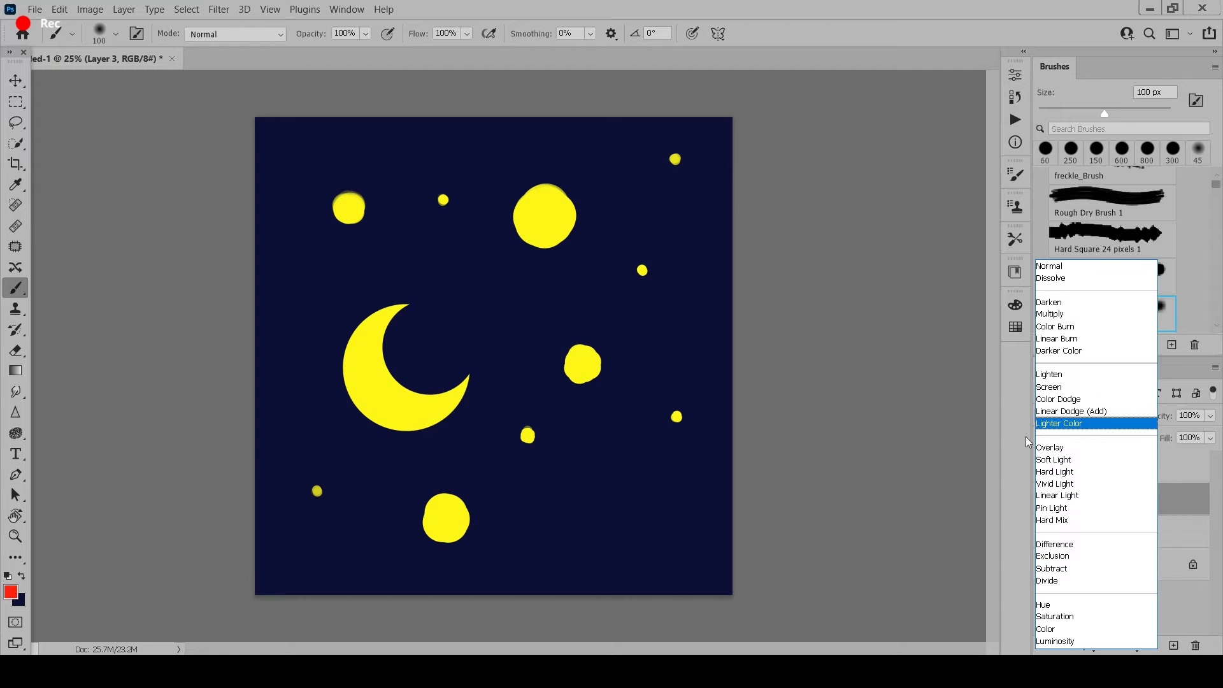
left_click(1072, 509)
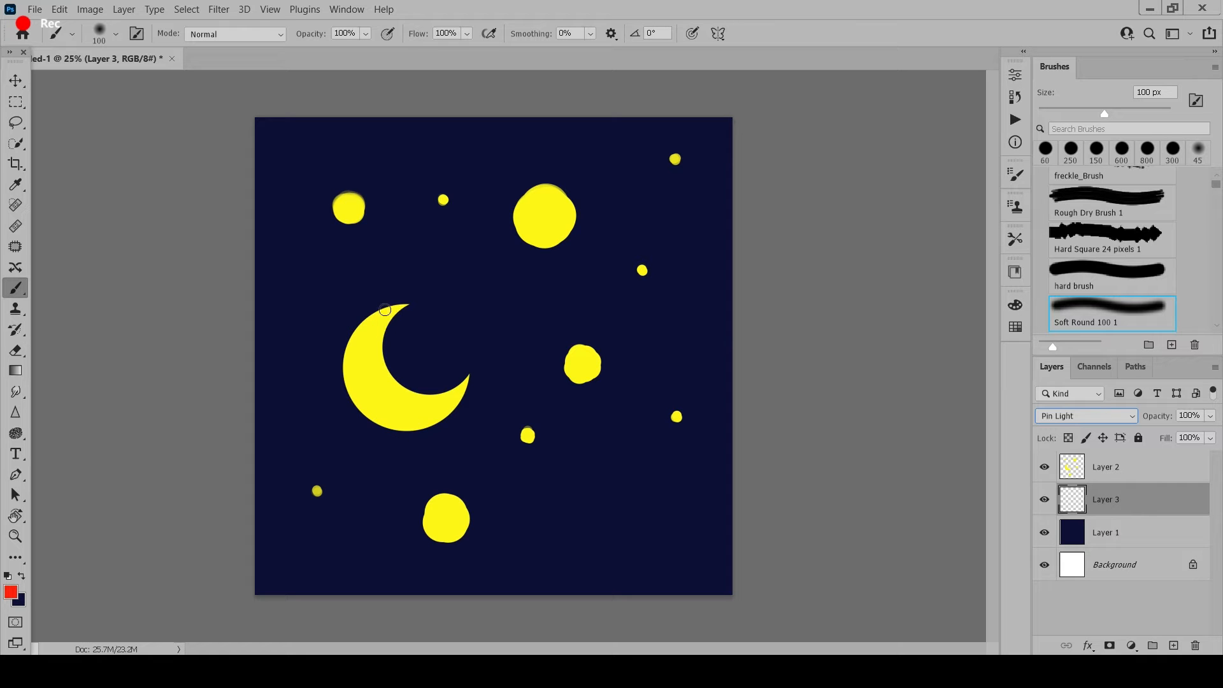
Step: Paint a soft red glow around the crescent moon, enlarging the soft brush to 500 px and 900 px
key("bracketright")
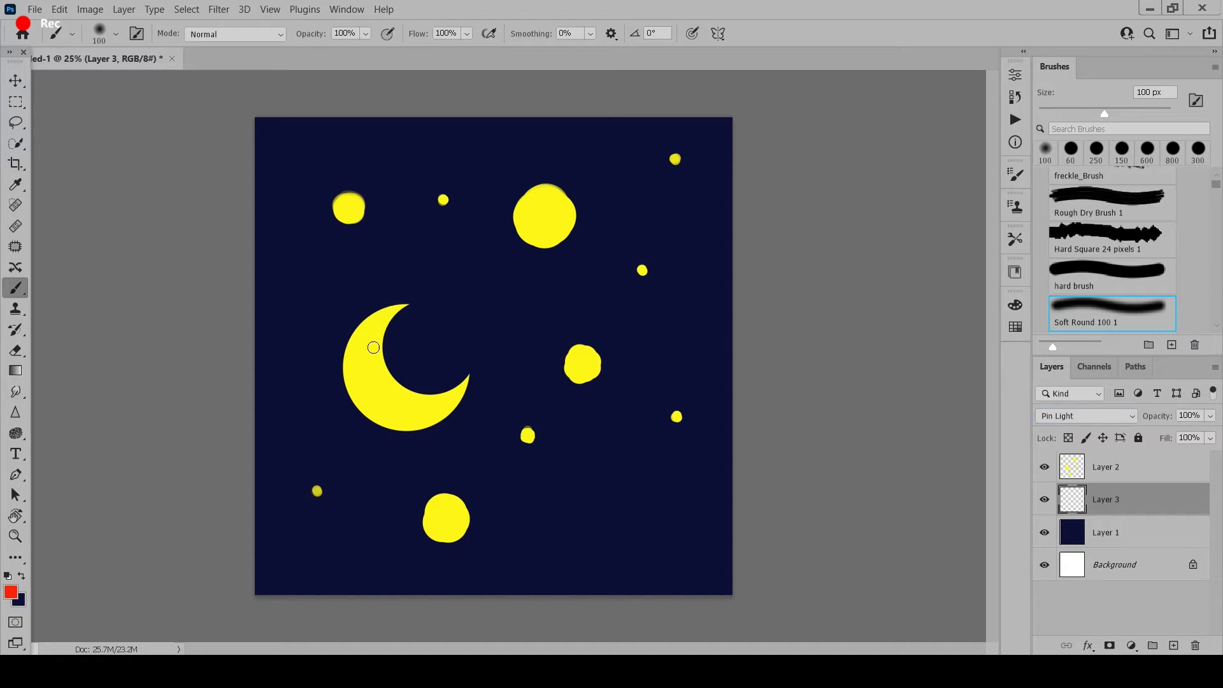
key("bracketright")
key("bracketright")
key("bracketright")
key("bracketright")
key("bracketright")
mouse_move(401, 310)
left_mouse_down()
mouse_move(368, 338)
mouse_move(372, 375)
mouse_move(416, 389)
mouse_move(386, 389)
mouse_move(447, 387)
mouse_move(386, 320)
mouse_move(378, 345)
mouse_move(376, 328)
mouse_move(388, 356)
mouse_move(381, 333)
mouse_move(415, 366)
mouse_move(445, 357)
mouse_move(459, 403)
mouse_move(428, 417)
left_mouse_up()
key("bracketright")
key("bracketright")
key("bracketright")
key("bracketright")
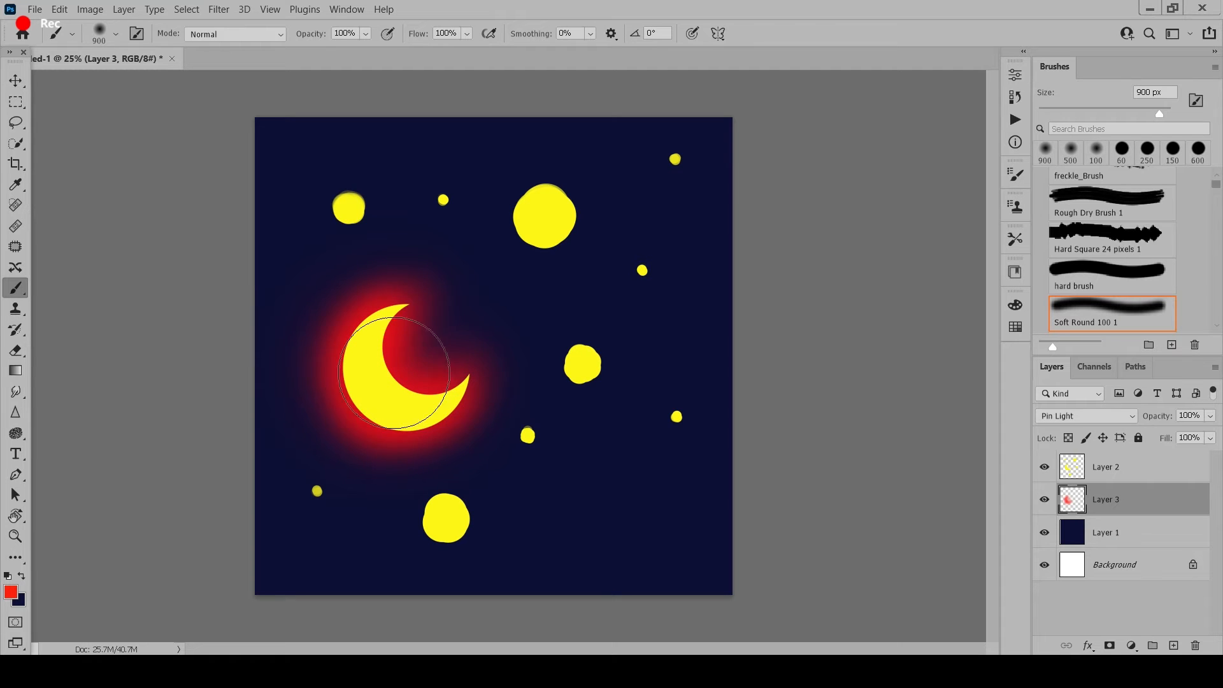
Step: Paint a red glow around the largest star in the upper sky with the soft brush at 700 px and 1000 px
key("bracketleft")
key("bracketleft")
mouse_move(544, 207)
left_mouse_down()
mouse_move(535, 215)
mouse_move(549, 201)
mouse_move(546, 213)
left_mouse_up()
key("bracketright")
key("bracketright")
key("bracketright")
Step: Paint a red glow around the medium star right of the moon with the soft brush at 600 px and 900 px
key("bracketleft")
key("bracketleft")
key("bracketleft")
key("bracketleft")
key("bracketleft")
key("bracketleft")
key("bracketright")
key("bracketright")
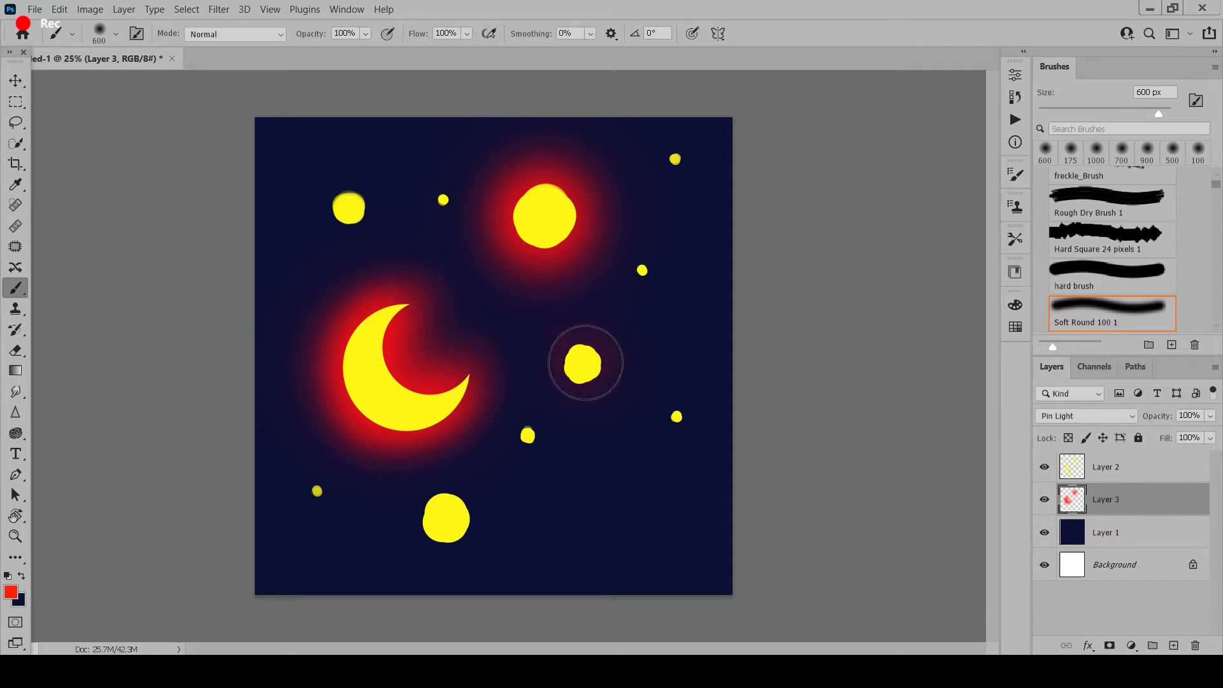
left_click_drag(580, 364, 578, 361)
key("bracketright")
key("bracketright")
key("bracketright")
left_click(577, 361)
Step: Paint a red glow around the upper-left star, starting at 300 px and widening it with a larger soft brush
key("bracketleft")
key("bracketleft")
key("bracketleft")
key("bracketleft")
key("bracketleft")
key("bracketleft")
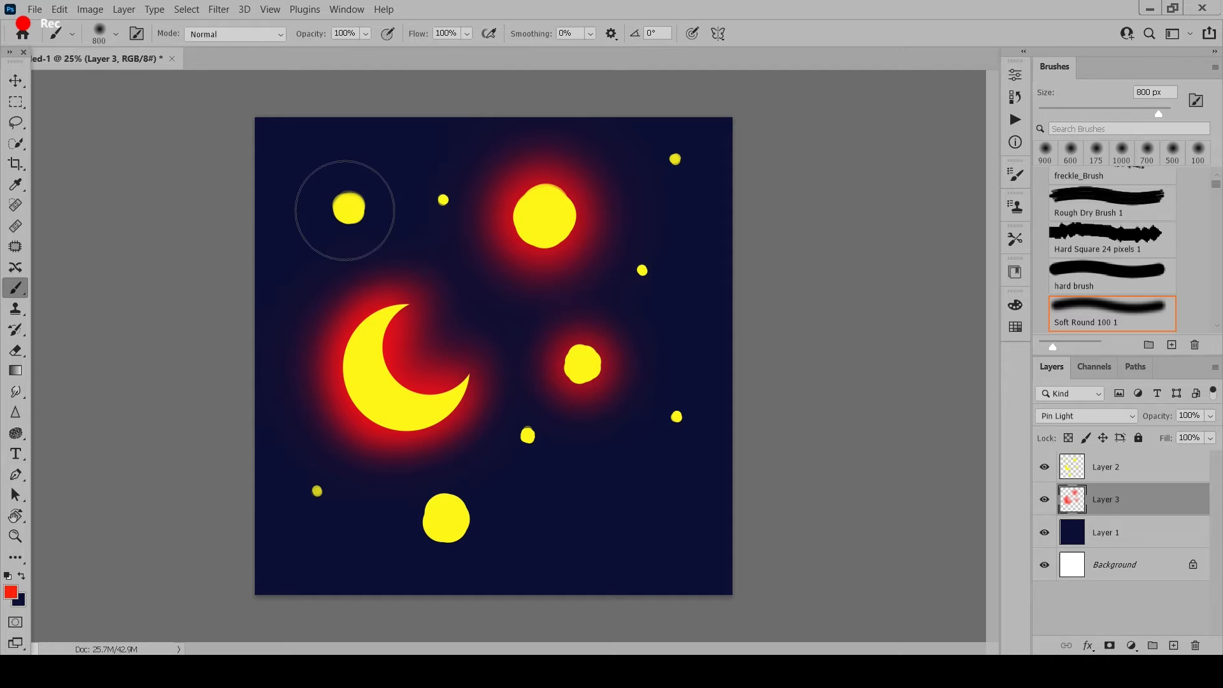
left_click_drag(353, 210, 349, 205)
key("bracketright")
key("bracketright")
key("bracketright")
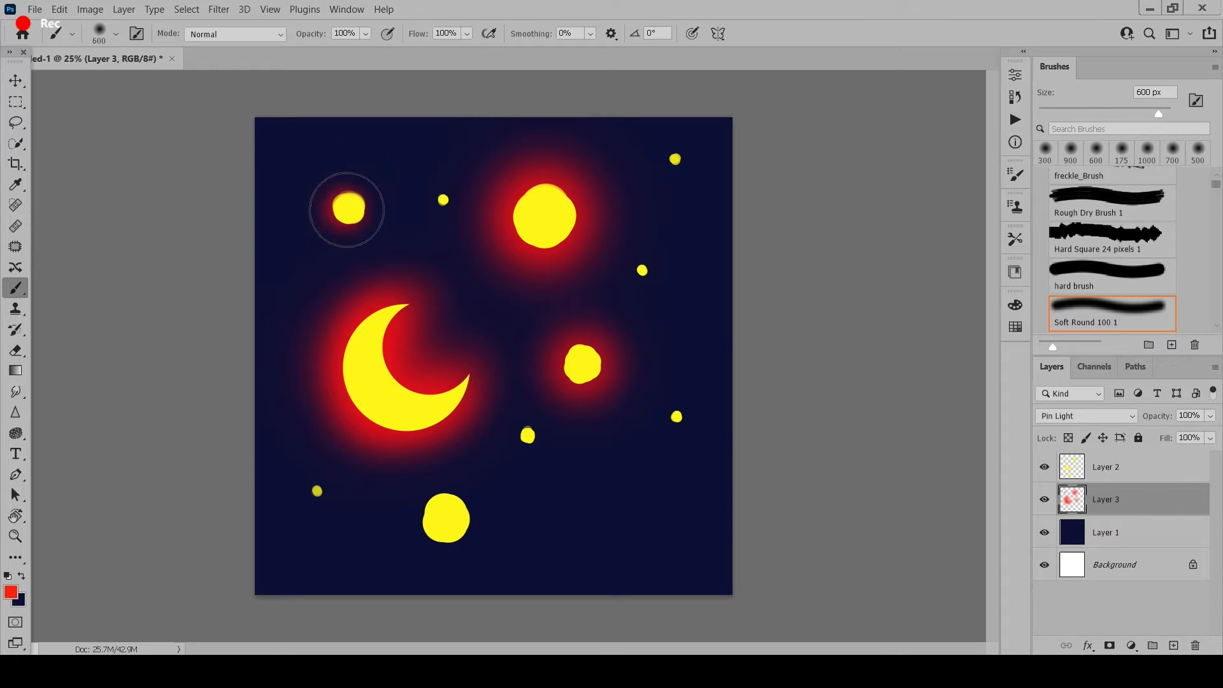
left_click(347, 207)
Step: Add 300 px red glows to the two small stars on either side of the largest star
key("bracketleft")
key("bracketleft")
key("bracketleft")
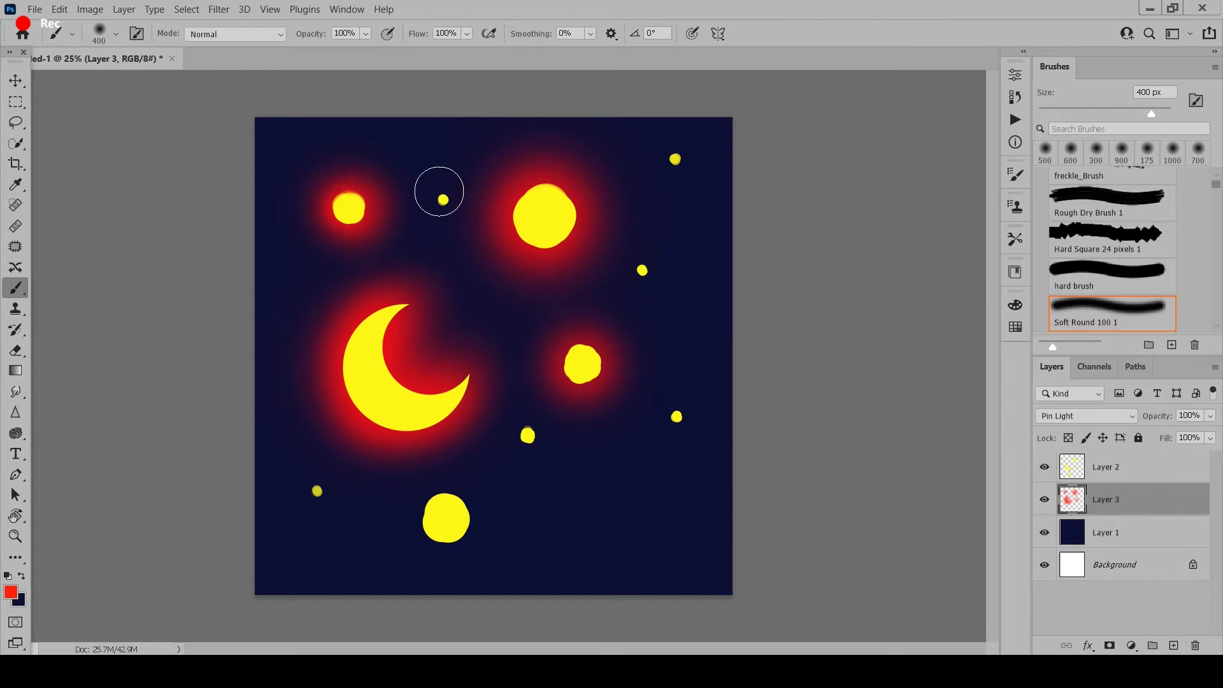
left_click(442, 199)
left_click(640, 266)
left_click(640, 267)
Step: Add 400 px red glows to the small stars at the upper right, lower right and just below the moon's right side
key("bracketright")
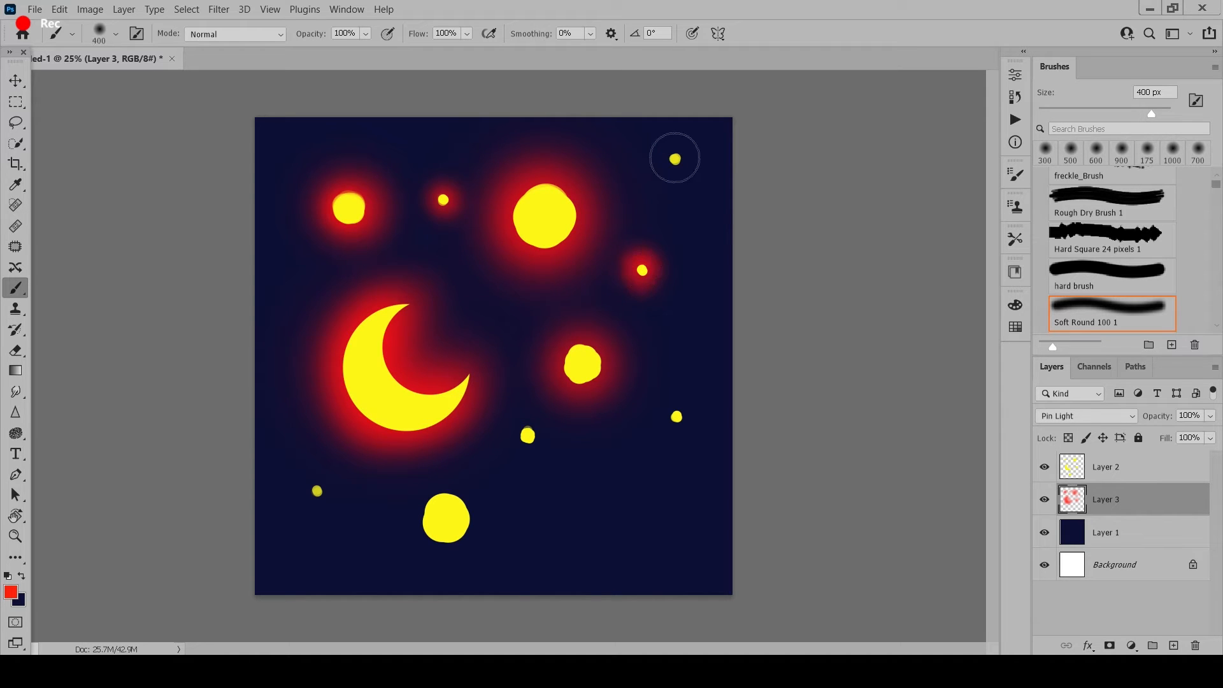
left_click(675, 158)
left_click(677, 417)
left_click(527, 431)
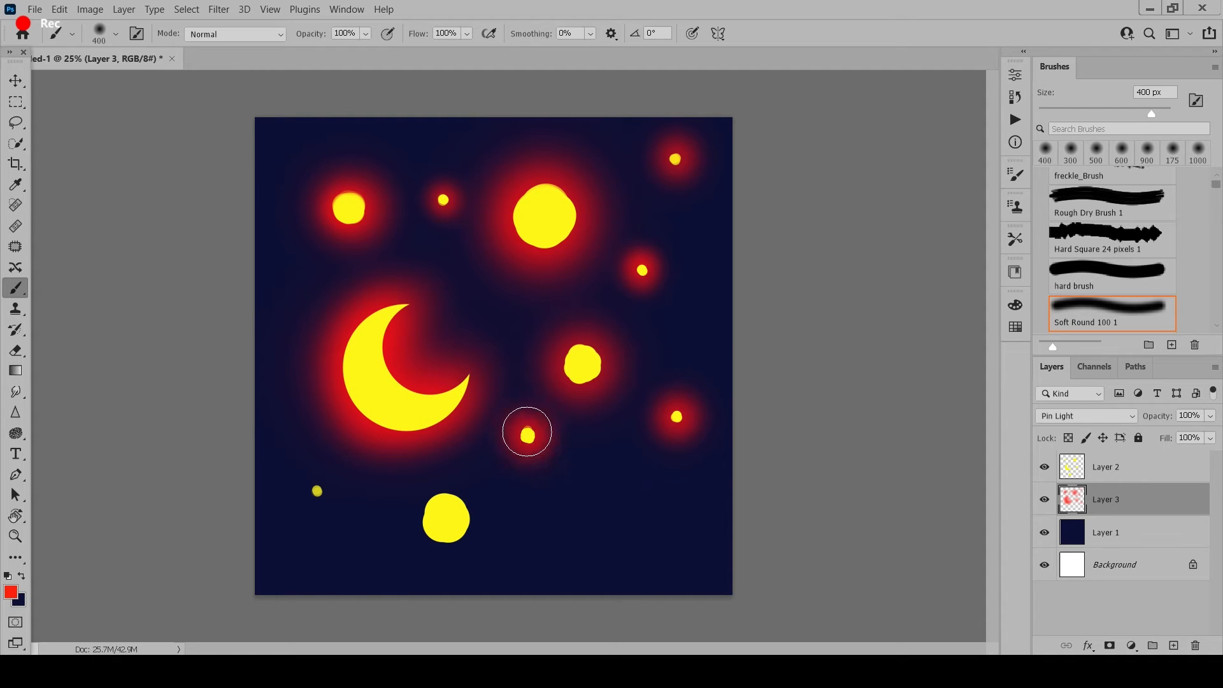
Step: Add red glows to the medium star below the moon at 700 px and the small lower-left star at 400 px
key("bracketright")
key("bracketright")
key("bracketright")
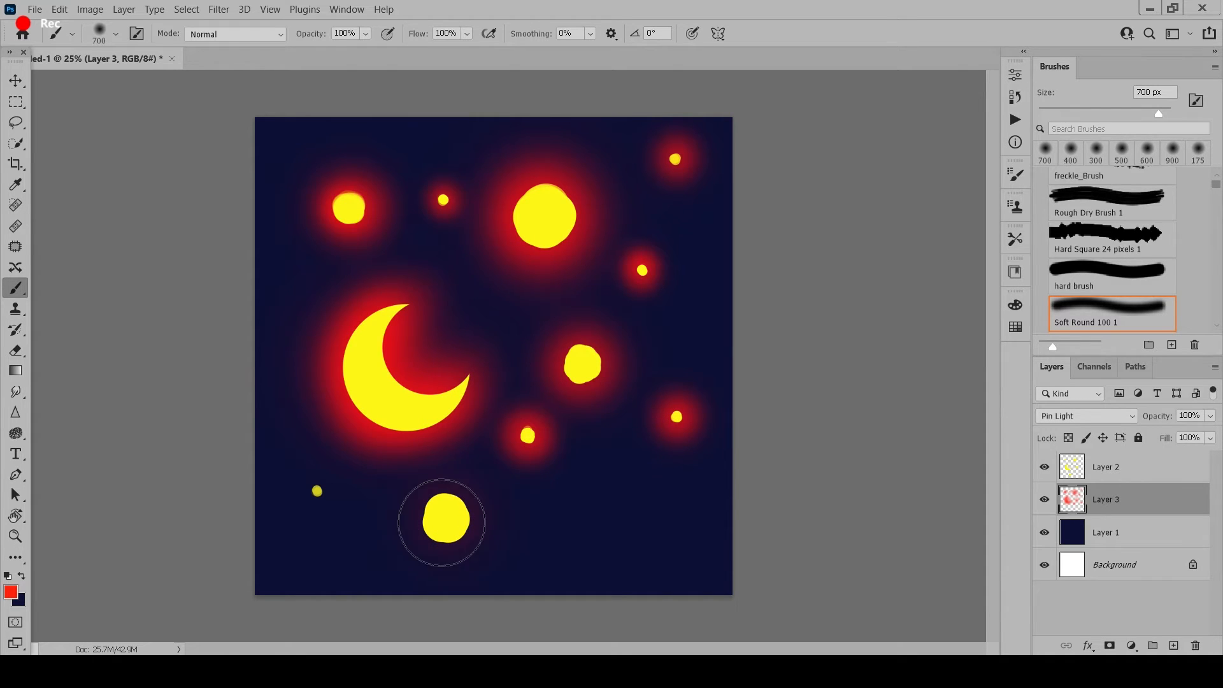
left_click(441, 522)
key("bracketleft")
key("bracketleft")
key("bracketleft")
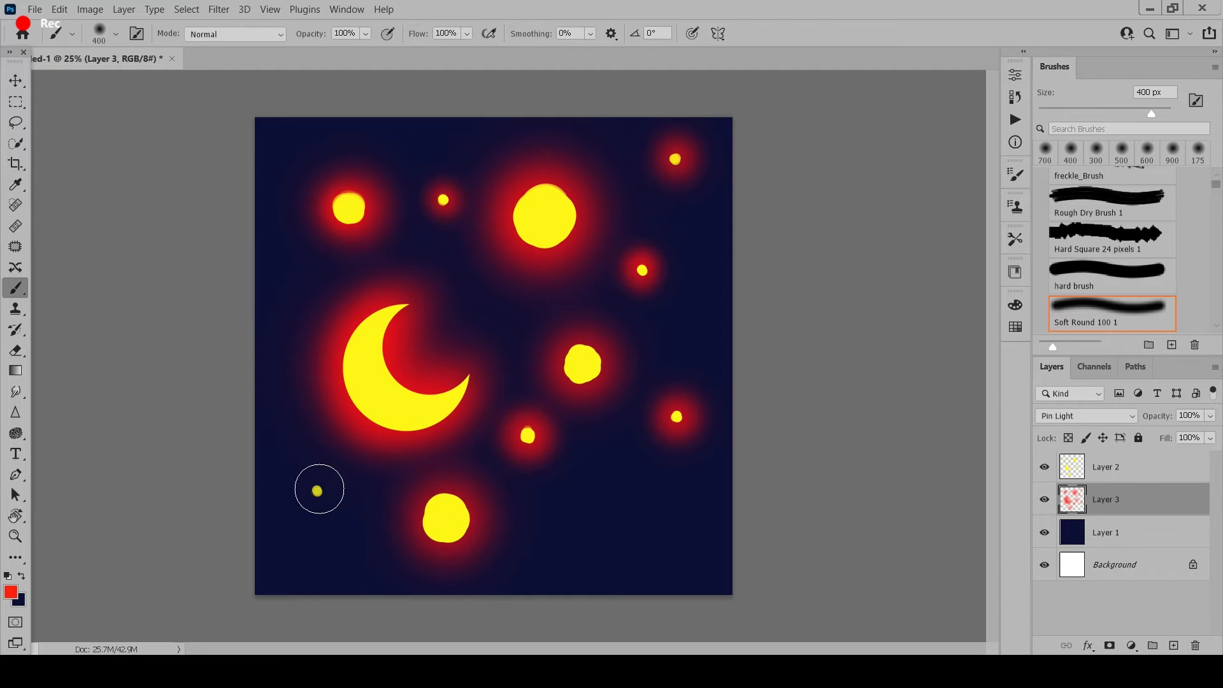
left_click(318, 490)
Step: Widen the red glows around the stars with the soft brush at 700 px
key("bracketright")
key("bracketright")
key("bracketright")
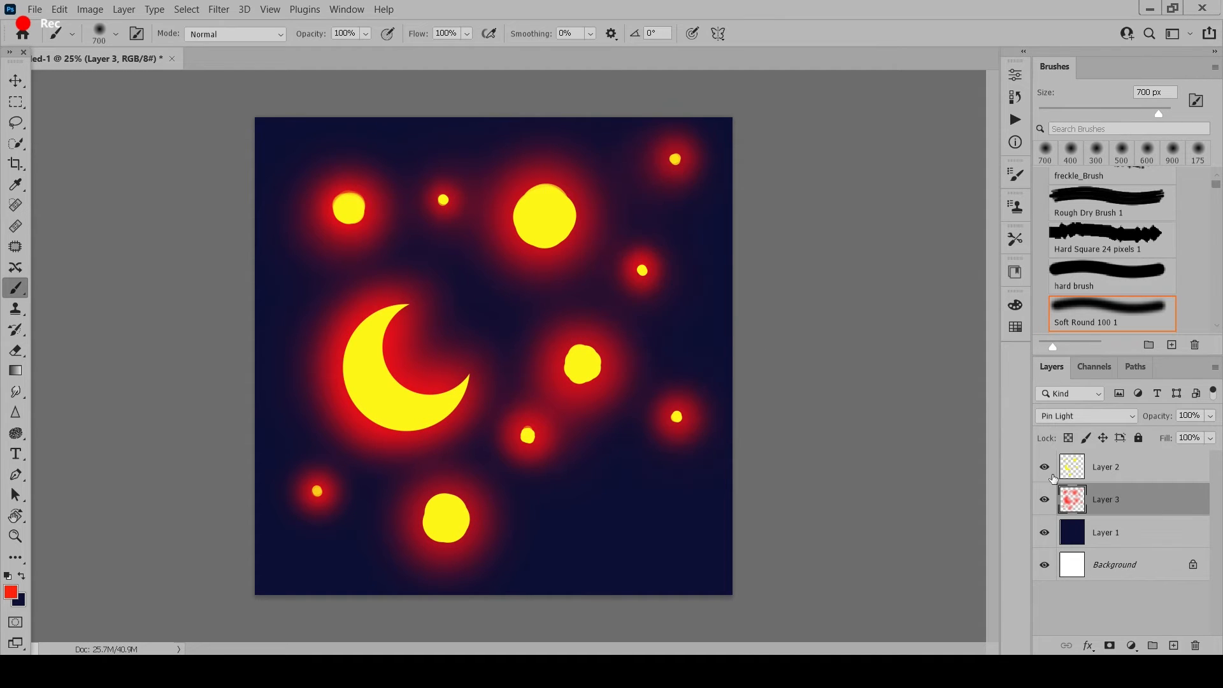
Step: On Layer 2, sample the moon's yellow and brush a soft 500 px glow along the crescent's upper and outer curve
left_click(1140, 469)
left_click(375, 392, "alt")
key("bracketleft")
key("bracketleft")
key("bracketleft")
key("bracketleft")
key("bracketleft")
key("bracketright")
key("bracketright")
key("bracketright")
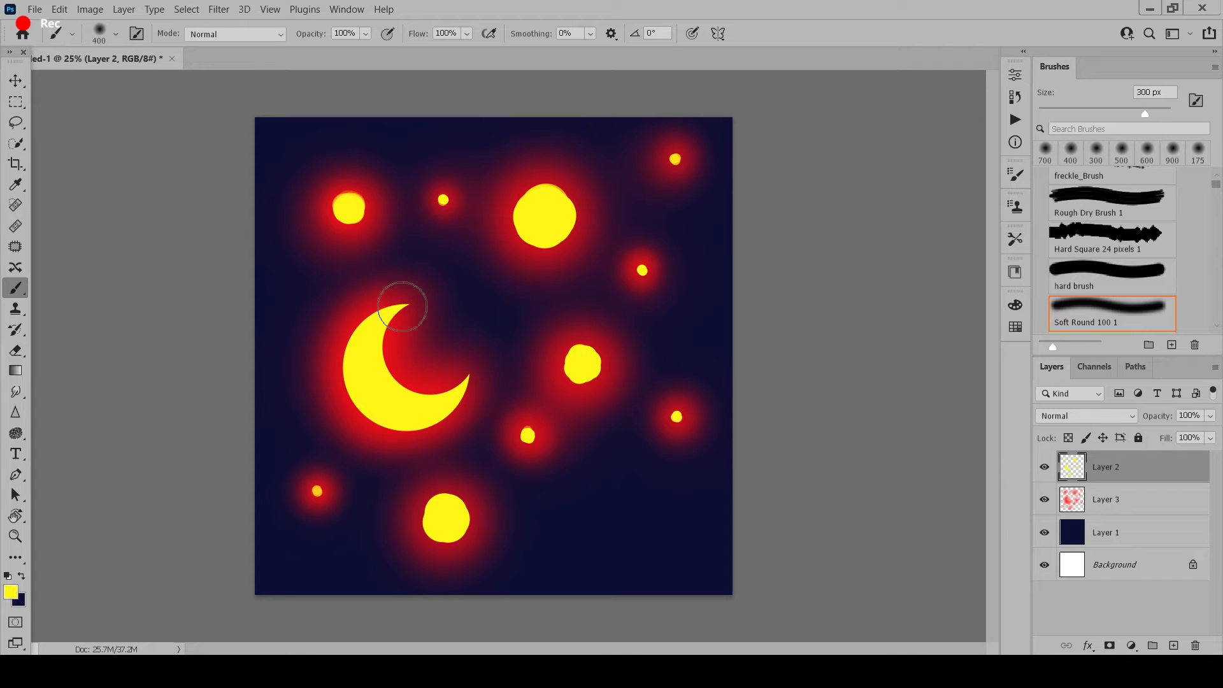
left_click_drag(400, 309, 370, 392)
Step: Extend the soft yellow glow around the rest of the crescent with 250 px and 500 px strokes
key("bracketleft")
key("bracketleft")
key("bracketleft")
mouse_move(370, 408)
left_mouse_down()
mouse_move(410, 418)
mouse_move(461, 374)
left_mouse_up()
mouse_move(382, 321)
left_mouse_down()
mouse_move(379, 358)
mouse_move(395, 349)
mouse_move(441, 388)
mouse_move(406, 405)
mouse_move(439, 384)
mouse_move(366, 391)
mouse_move(371, 319)
mouse_move(406, 401)
mouse_move(366, 335)
mouse_move(426, 410)
left_mouse_up()
key("bracketright")
key("bracketright")
key("bracketright")
left_click_drag(380, 324, 418, 412)
Step: Add soft yellow glows to the upper-left star and, at 400 px, to the largest star
key("bracketleft")
key("bracketleft")
key("bracketleft")
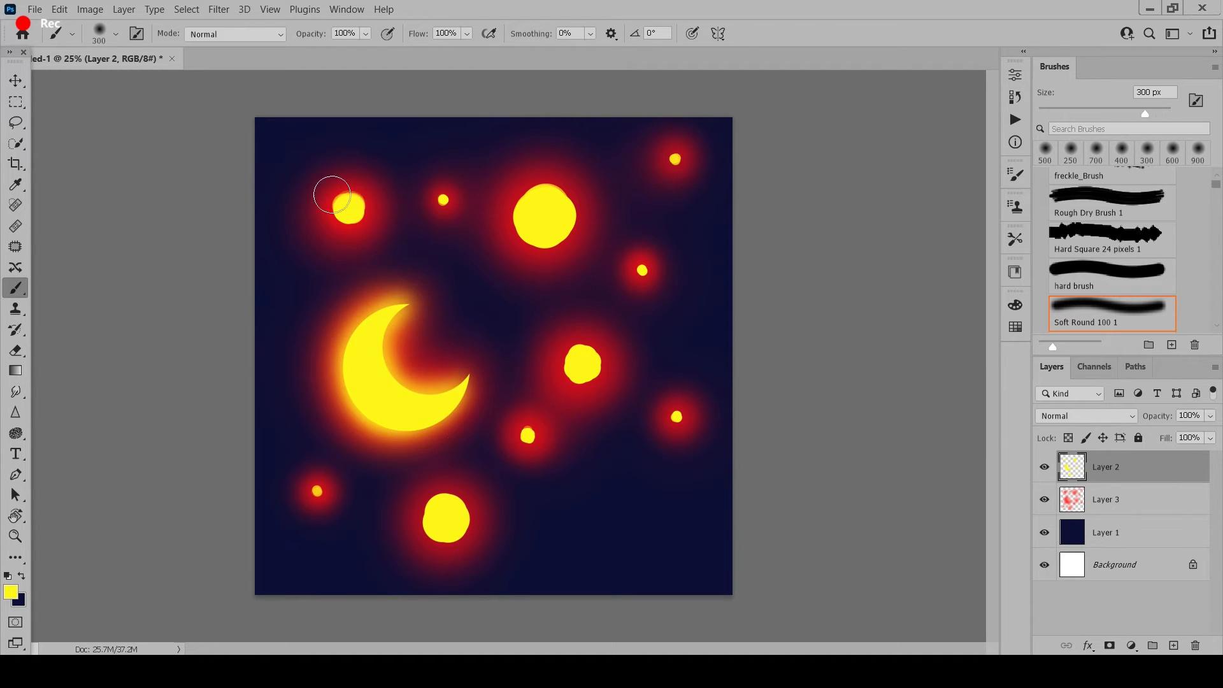
left_click_drag(355, 209, 352, 209)
key("bracketright")
key("bracketright")
mouse_move(551, 199)
left_mouse_down()
mouse_move(546, 231)
mouse_move(527, 210)
mouse_move(554, 210)
left_mouse_up()
Step: Add smaller yellow glows to the small star beside the largest one and the small star below the moon's right side
key("bracketleft")
key("bracketleft")
key("bracketleft")
key("bracketleft")
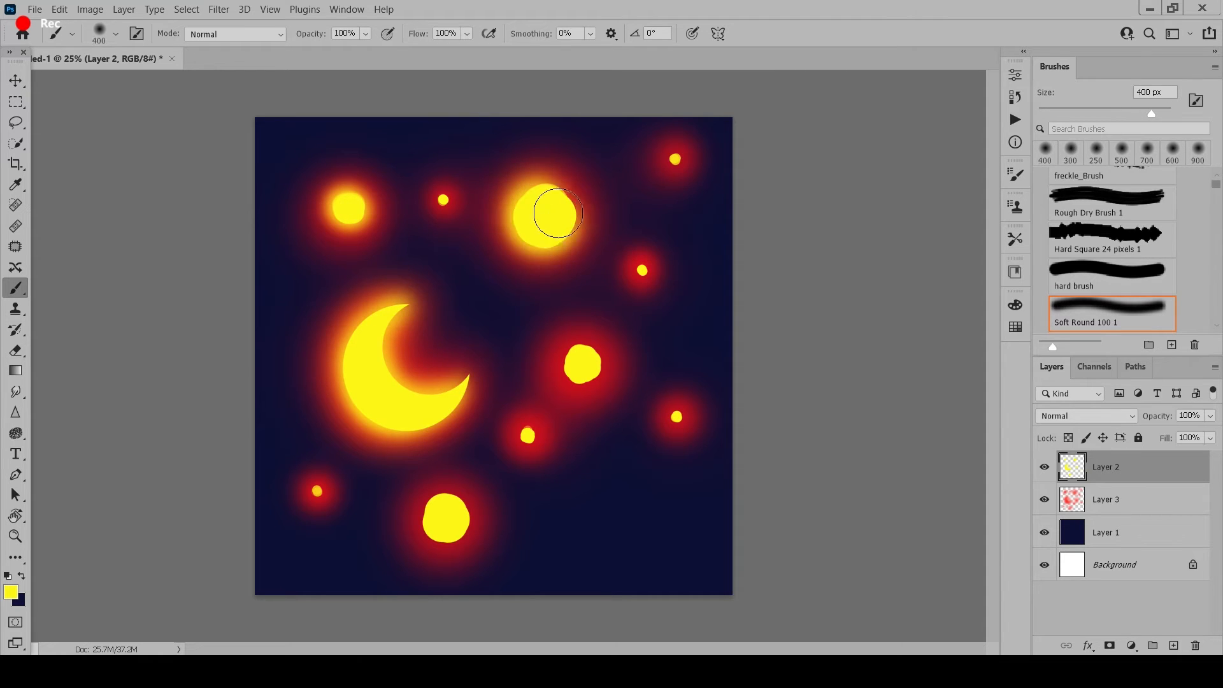
left_click_drag(443, 200, 462, 198)
left_click(527, 435)
Step: Add a larger soft yellow glow to the medium star below the moon
key("bracketright")
key("bracketright")
key("bracketright")
key("bracketright")
key("bracketright")
key("bracketright")
left_click(445, 519)
key("bracketleft")
key("bracketleft")
key("bracketleft")
left_click(450, 526)
Step: Add soft yellow glows to the small lower-left star, the three small right-hand stars and the medium star right of the moon
key("bracketleft")
key("bracketleft")
key("bracketleft")
key("bracketleft")
left_click(317, 491)
left_click(676, 416)
left_click(642, 270)
left_click(675, 159)
left_click(582, 362)
left_click(581, 365)
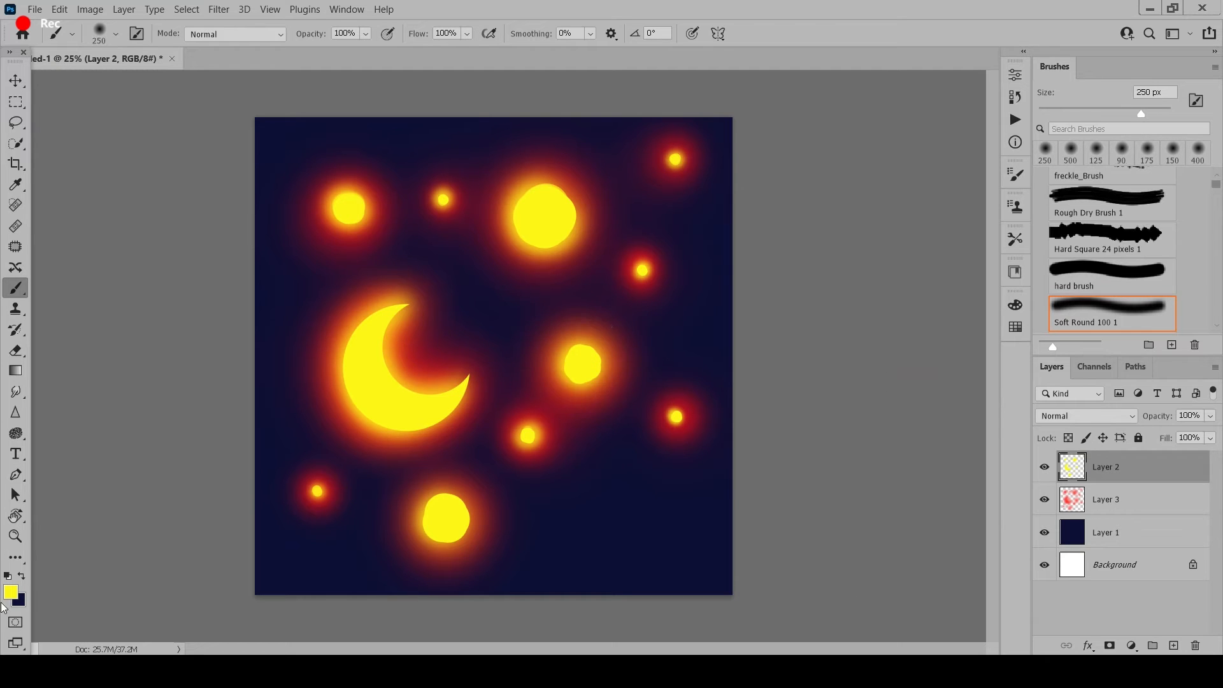
Step: Choose a pale yellow foreground colour and add a new layer above Layer 2
left_click(10, 592)
left_click(811, 224)
left_click(1141, 218)
left_click(1173, 646)
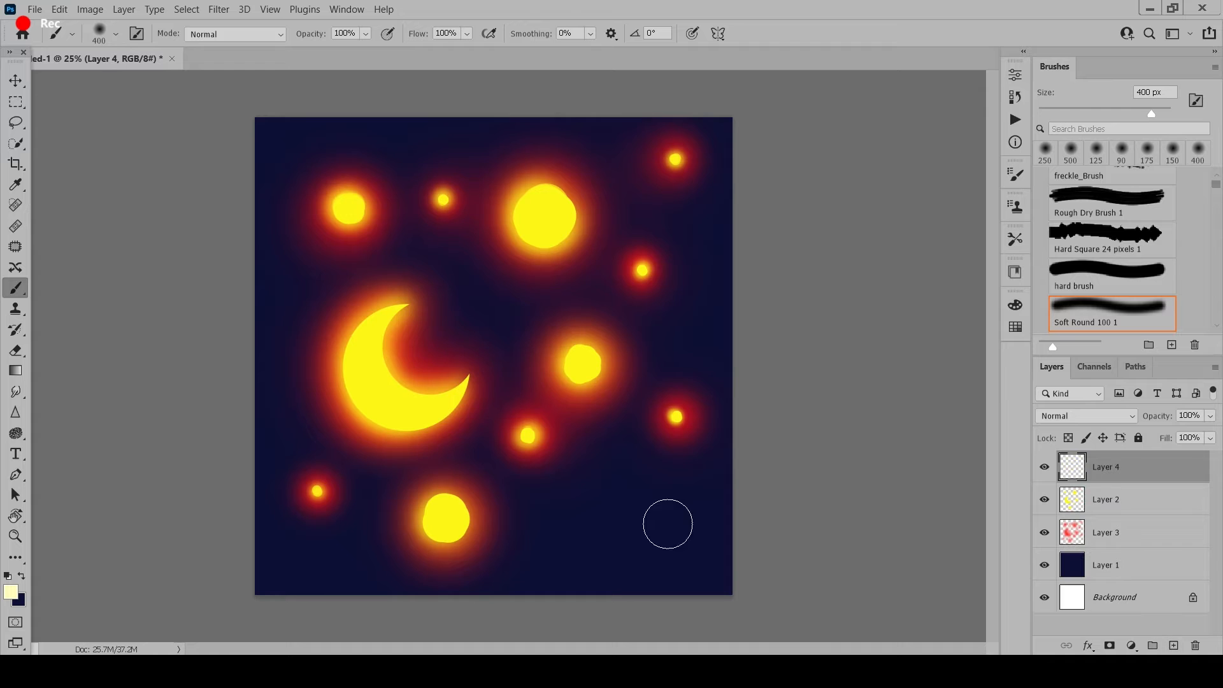
Step: Paint soft pale yellow highlights inside the crescent moon, starting with a 300 px brush
key("bracketleft")
left_click_drag(373, 334, 368, 382)
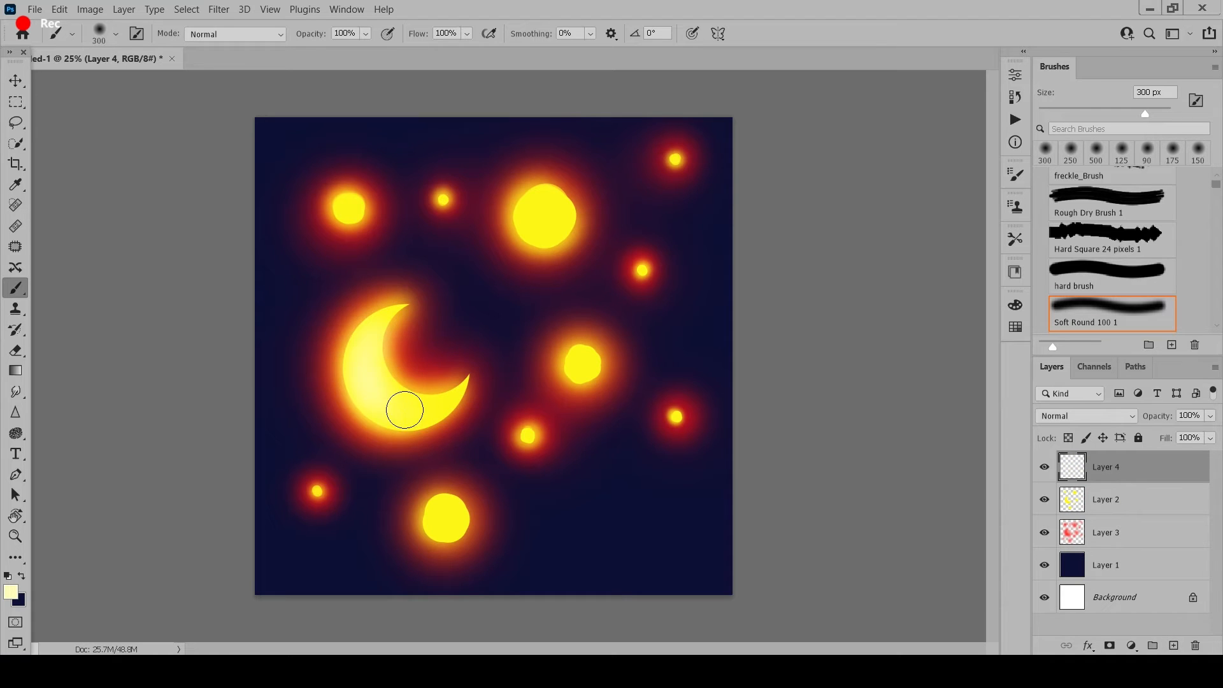
key("bracketright")
left_click_drag(382, 327, 414, 374)
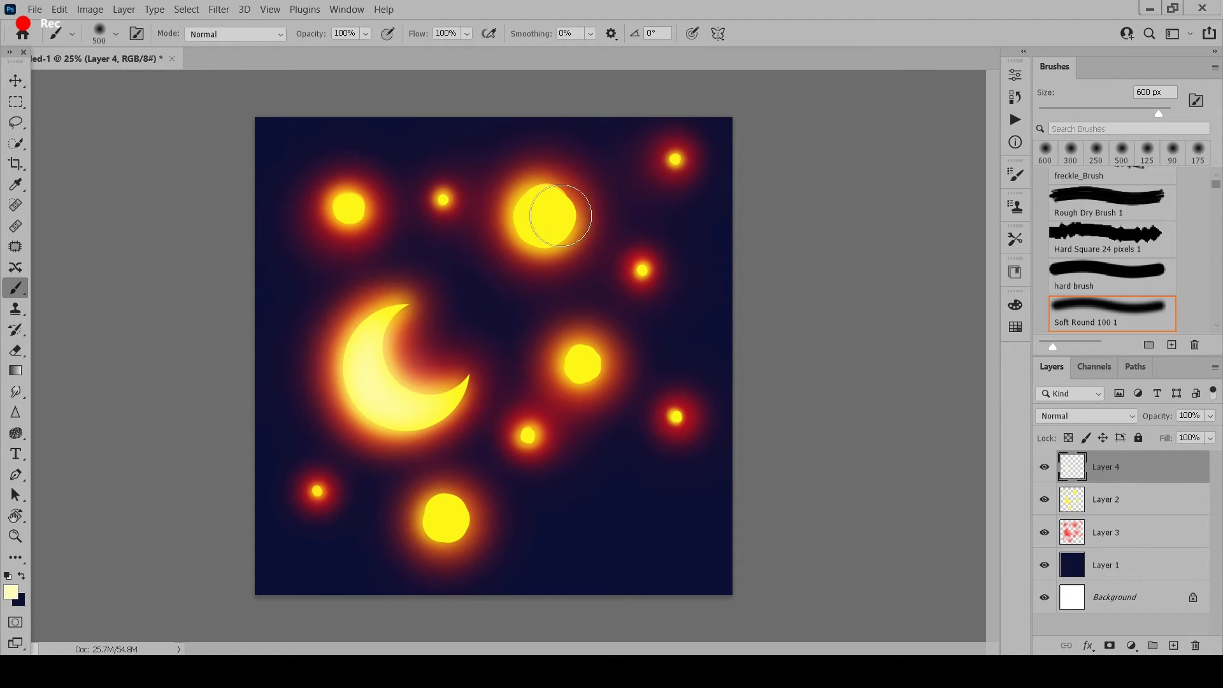
Step: Paint pale yellow highlights on the largest star at 500 px, the medium star right of the moon, and the small right-hand stars
key("bracketright")
left_click(542, 211)
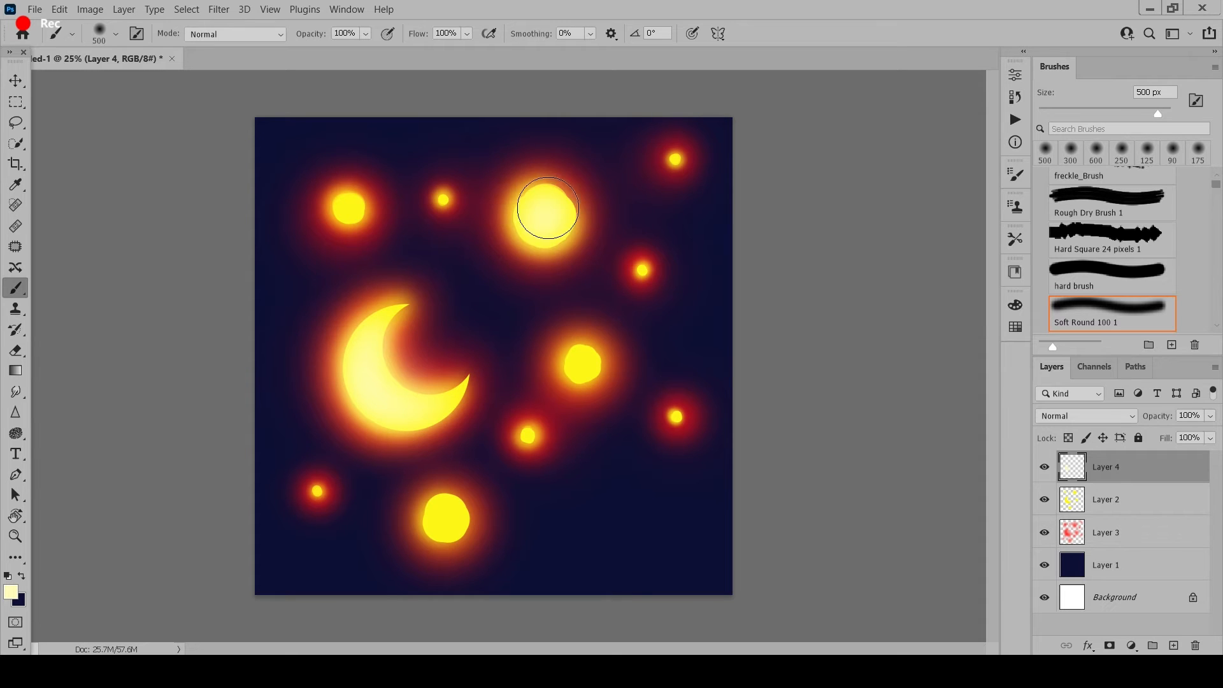
key("bracketleft")
key("bracketleft")
key("bracketleft")
left_click(585, 361)
key("bracketright")
key("bracketright")
left_click(589, 346)
key("bracketleft")
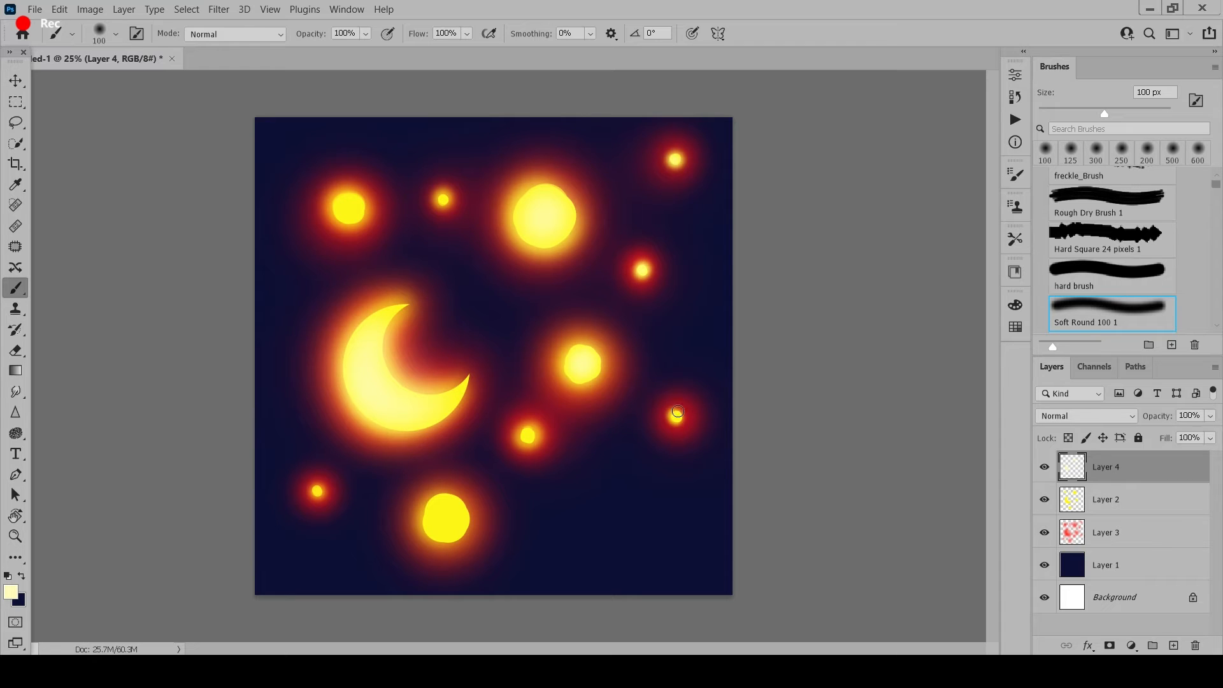
Step: Paint pale yellow highlights on the medium star below the moon at 400 px and on the small lower-left star
key("bracketright")
key("bracketright")
key("bracketright")
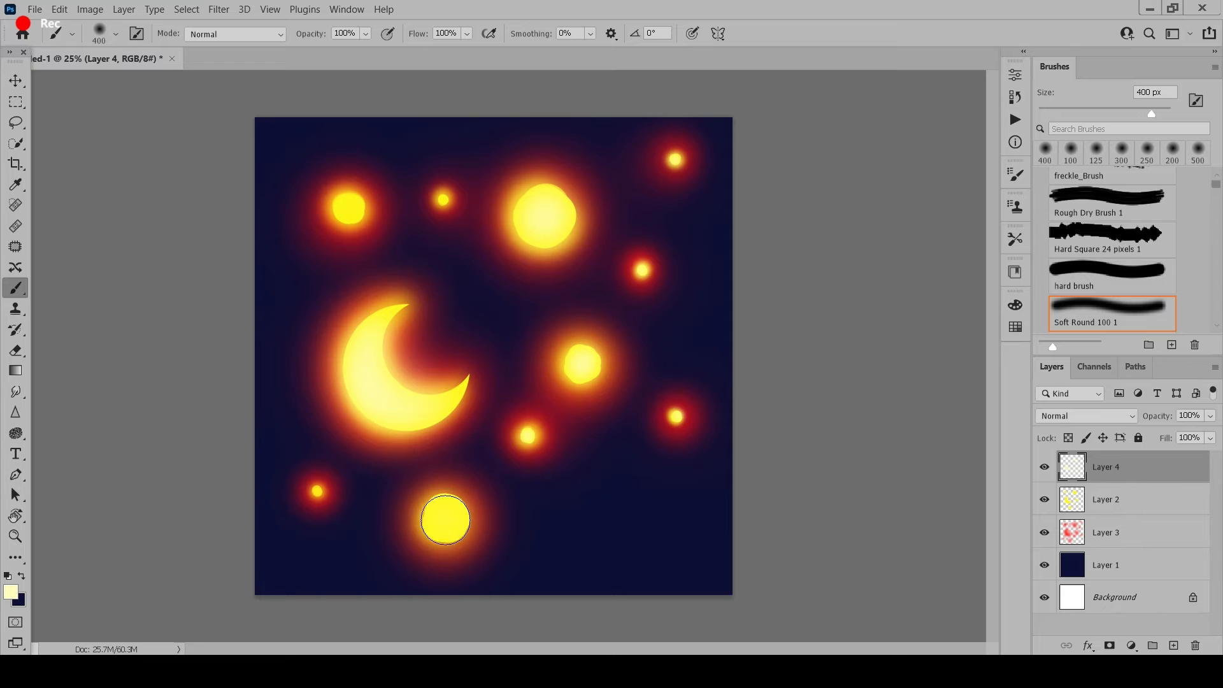
left_click(446, 516)
key("bracketleft")
key("bracketleft")
key("bracketleft")
key("bracketleft")
key("bracketleft")
key("bracketleft")
key("bracketleft")
left_click(317, 491)
Step: Paint pale yellow highlights on the upper-left star and, at 90 px, on the small star between it and the largest star
key("bracketright")
key("bracketright")
key("bracketright")
key("bracketright")
key("bracketright")
left_click(349, 209)
key("bracketleft")
key("bracketleft")
key("bracketleft")
key("bracketleft")
key("bracketleft")
key("bracketleft")
left_click(443, 200)
key("ctrl+minus")
key("ctrl+plus")
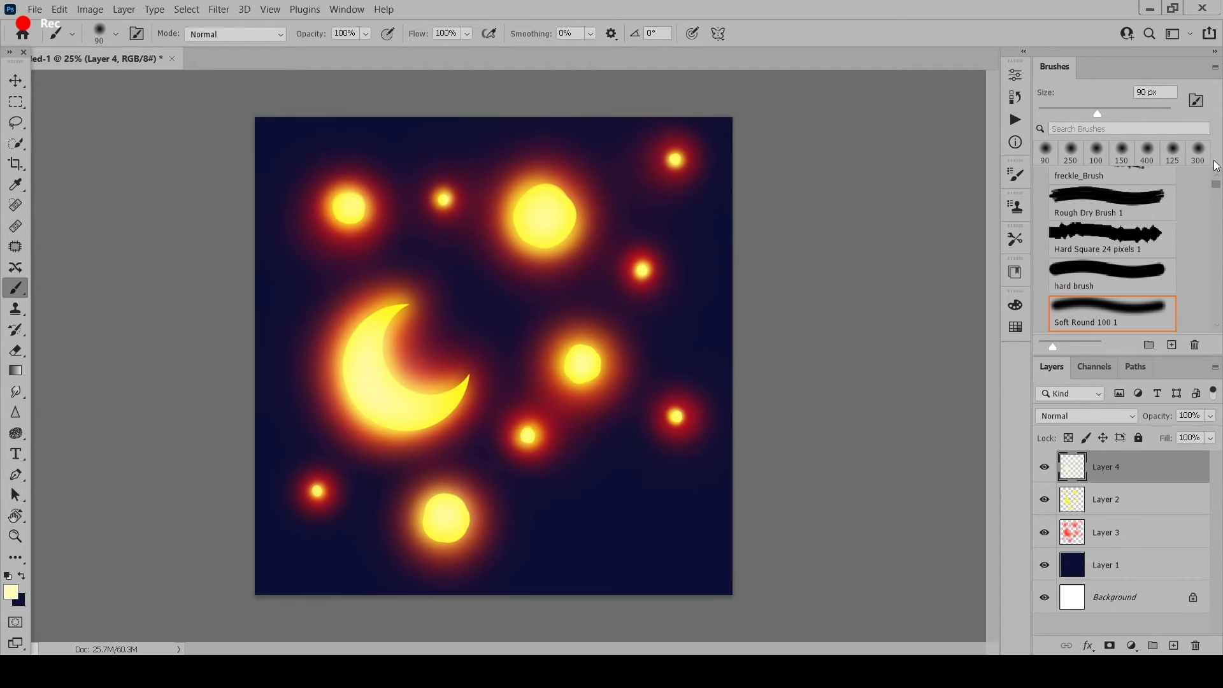
Step: Choose the Sampled Brush 26 1 speckle brush and the bright yellow from the recent swatches
left_click_drag(1217, 187, 1211, 211)
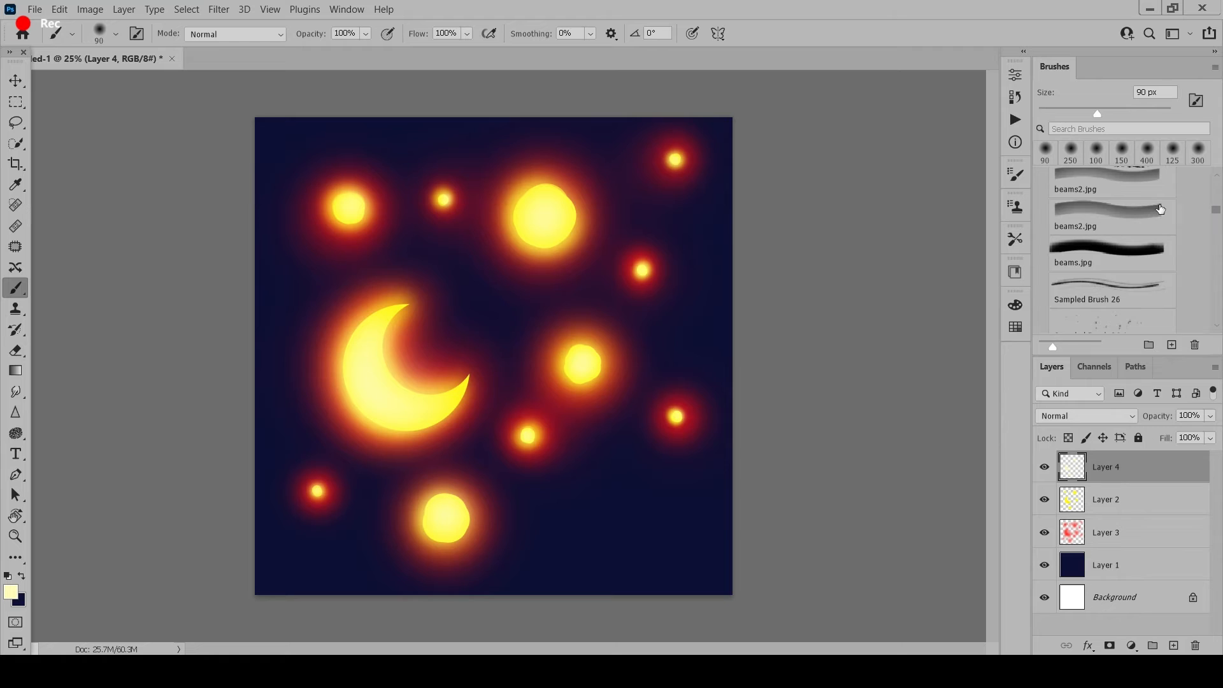
left_click(1135, 325)
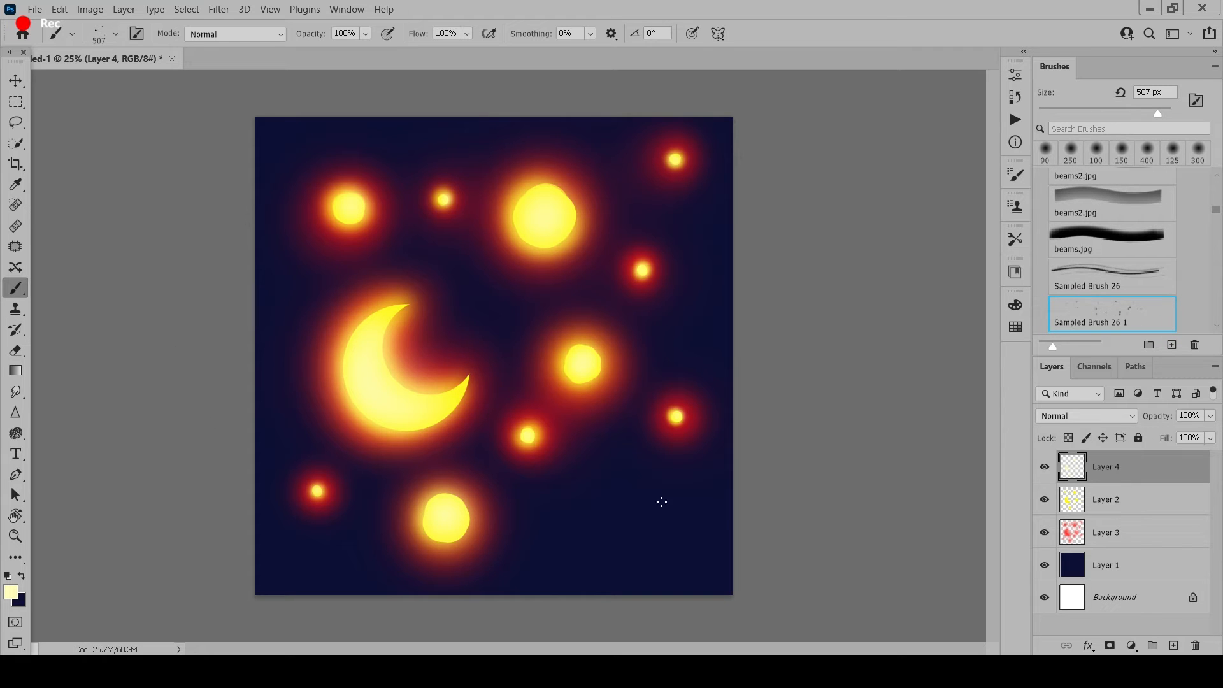
left_click(1014, 332)
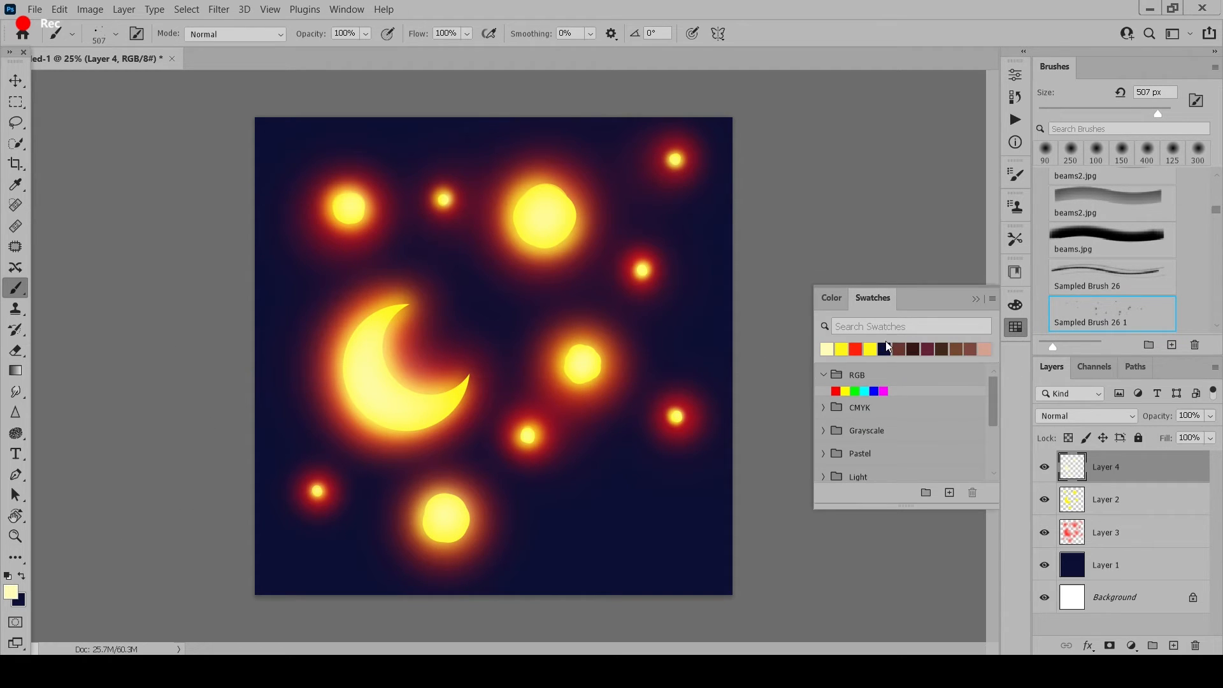
left_click(870, 349)
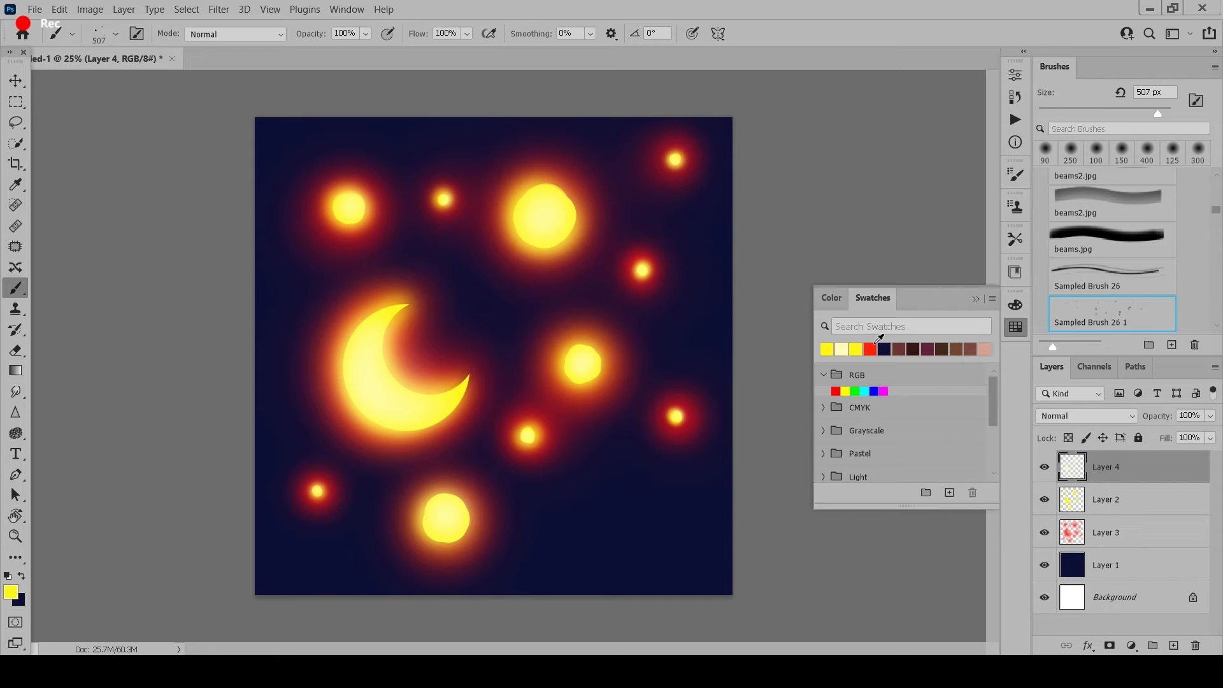
left_click(976, 299)
Step: Scatter tiny yellow star specks across the sky on Layer 4 with the speckle brush at 500 px and 150 px
scroll(1219, 217, "up", 6)
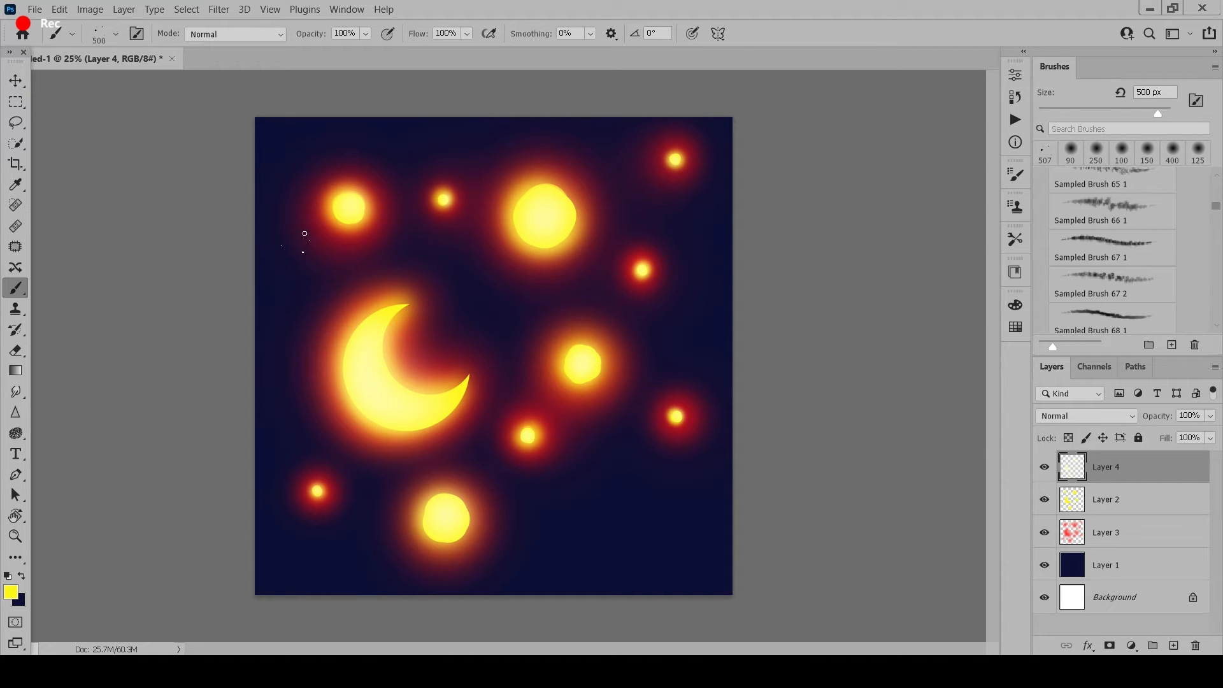
left_click_drag(316, 169, 494, 521)
left_click_drag(621, 513, 691, 385)
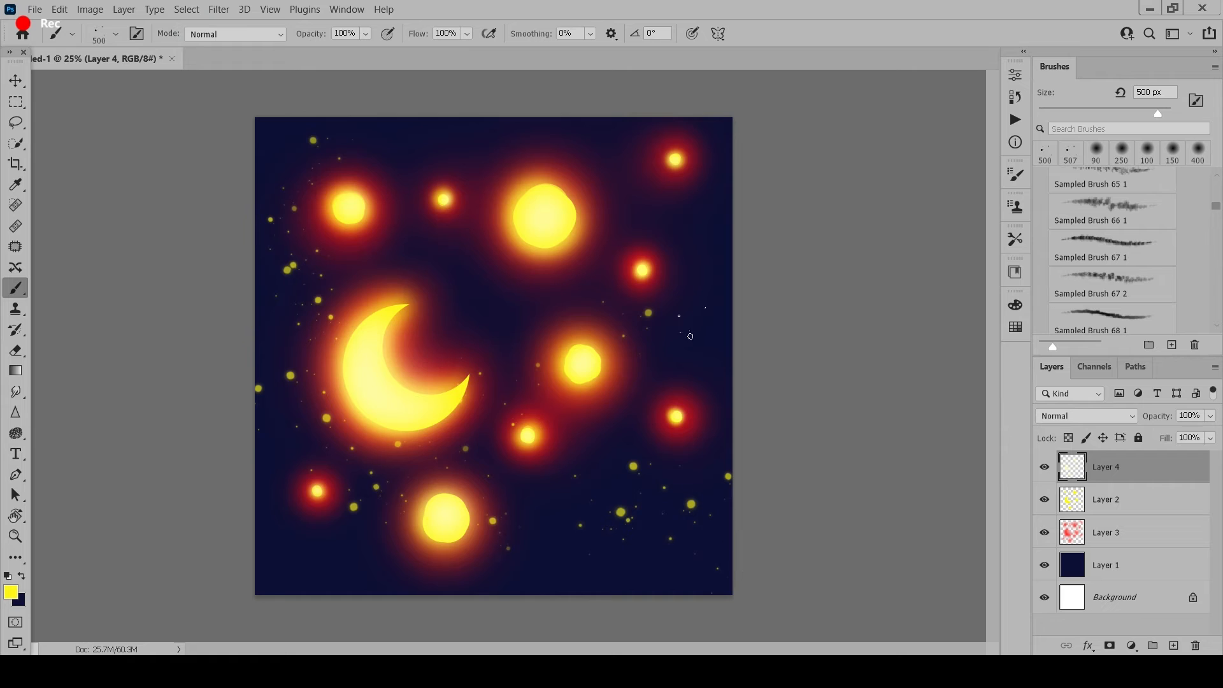
left_click_drag(481, 267, 784, 415)
key("ctrl+minus")
key("ctrl+plus")
Step: Hide Layers 4, 2 and 3, select Layer 1 and choose the hard brush
left_click_drag(1044, 467, 1052, 537)
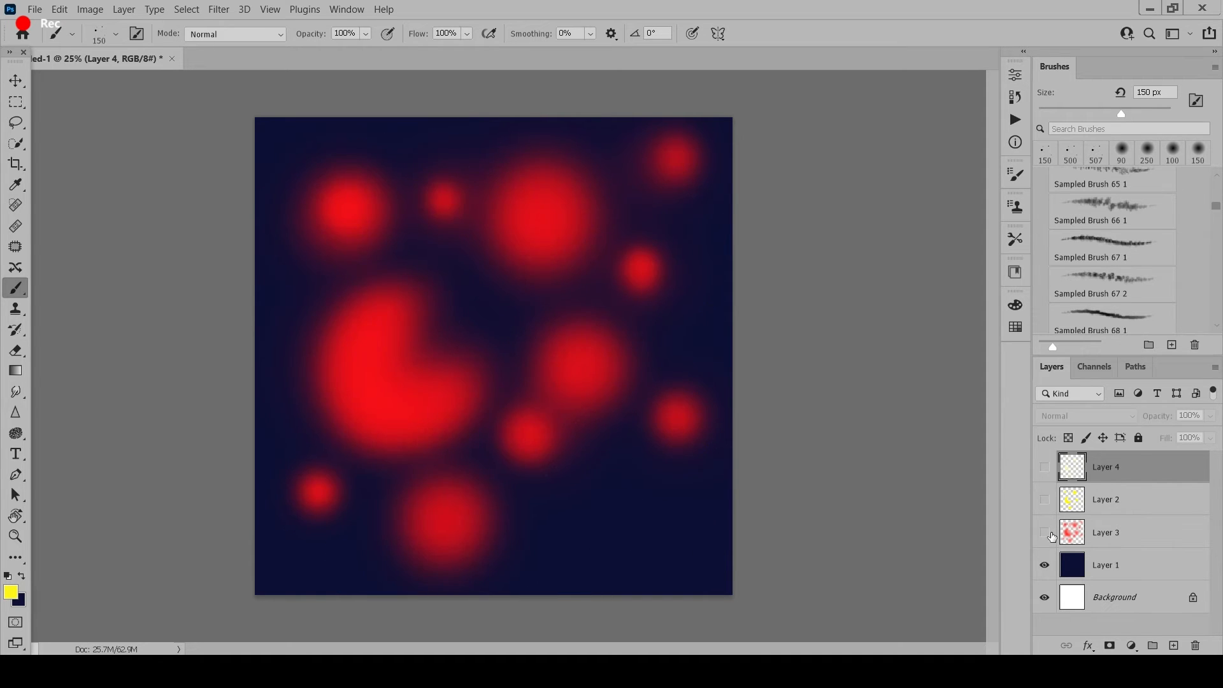
left_click(1115, 566)
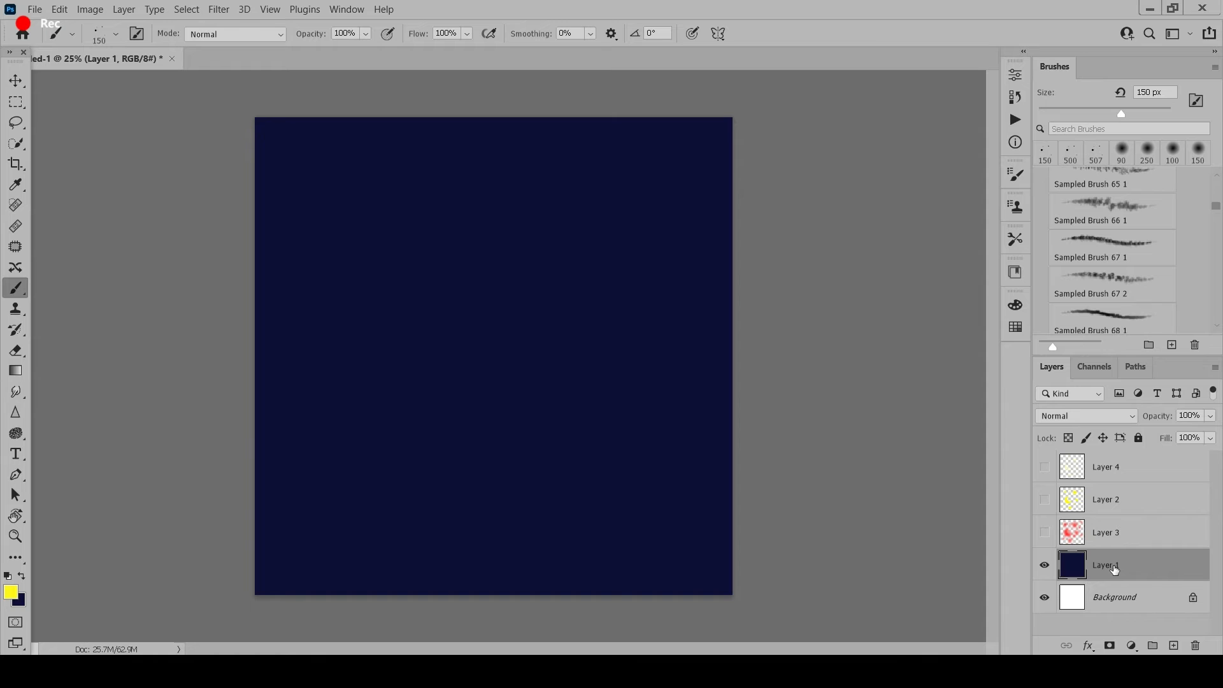
scroll(1217, 207, "down", 5)
scroll(1215, 204, "down", 10)
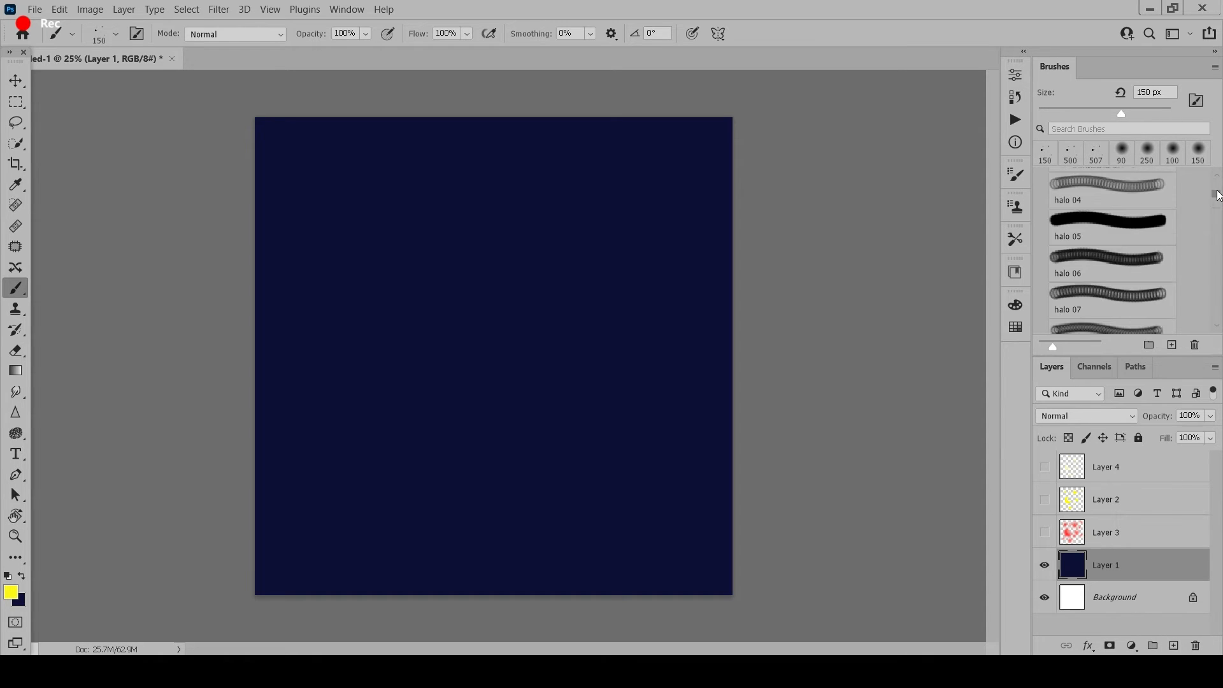
left_click(1074, 323)
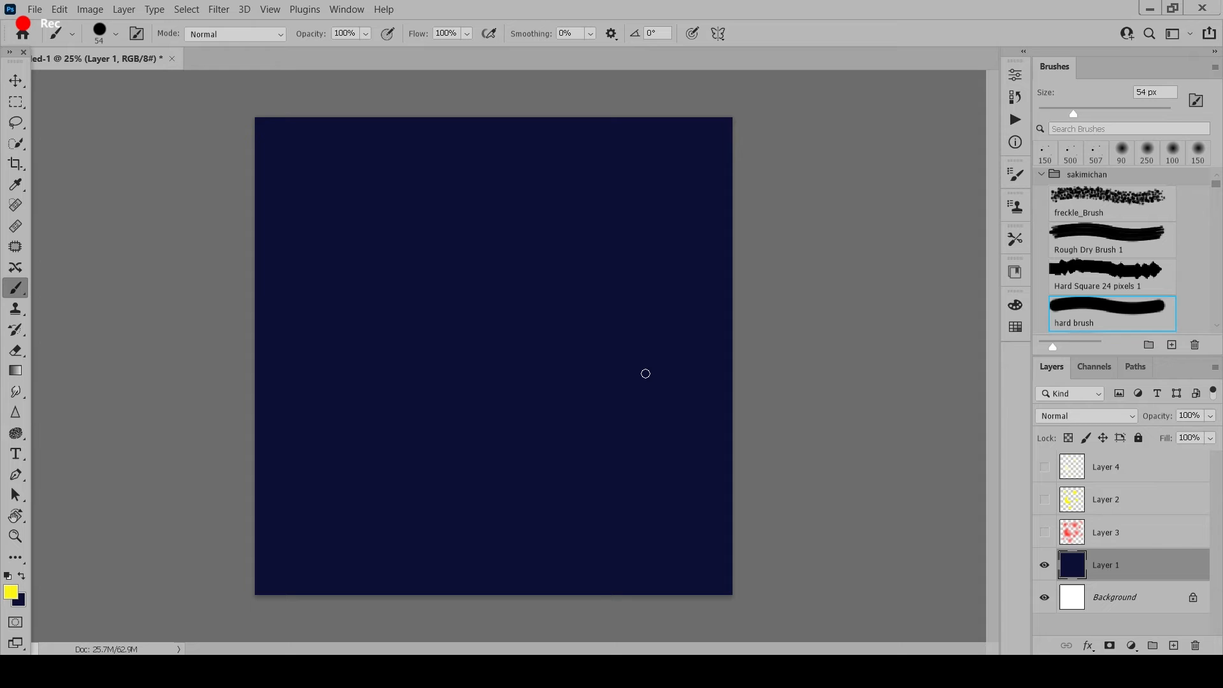
Step: Set the foreground colour to white (ffffff) and the hard brush size to 900 px
left_click(10, 592)
left_click_drag(760, 229, 729, 221)
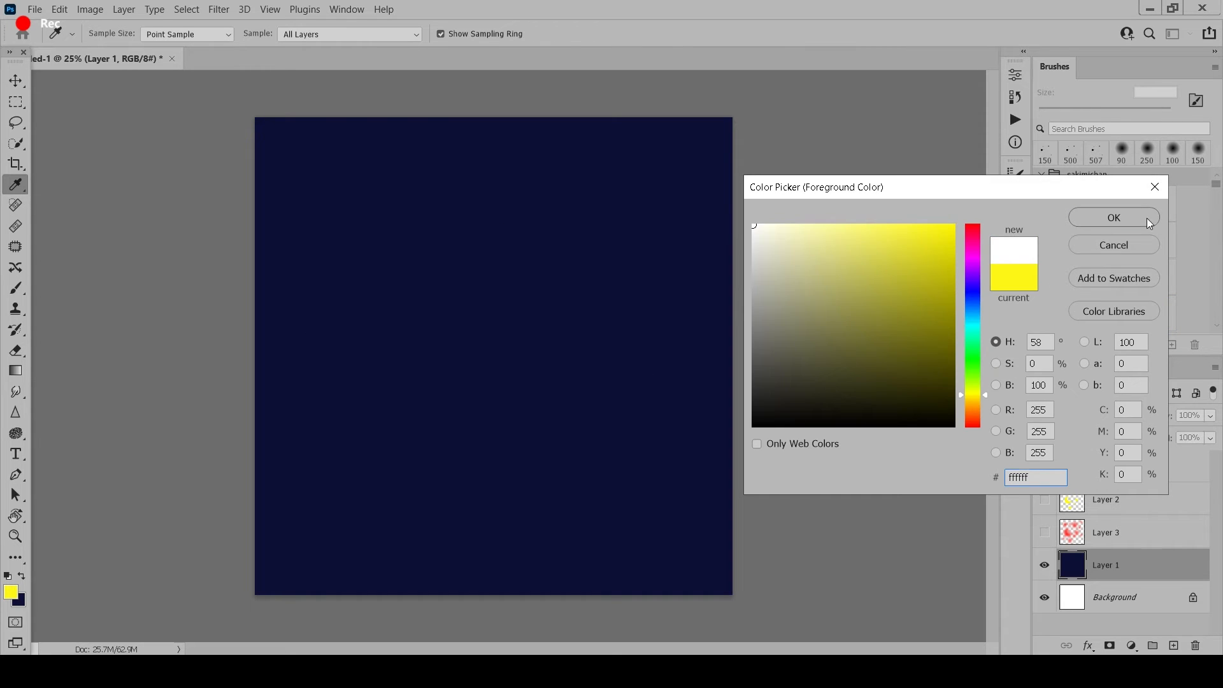
left_click(1149, 220)
key("bracketright")
key("bracketright")
key("bracketright")
key("bracketright")
key("bracketright")
key("bracketright")
key("bracketright")
key("bracketright")
key("bracketright")
key("bracketright")
key("bracketright")
key("bracketright")
key("bracketright")
key("bracketright")
key("bracketright")
key("bracketright")
key("bracketright")
key("bracketright")
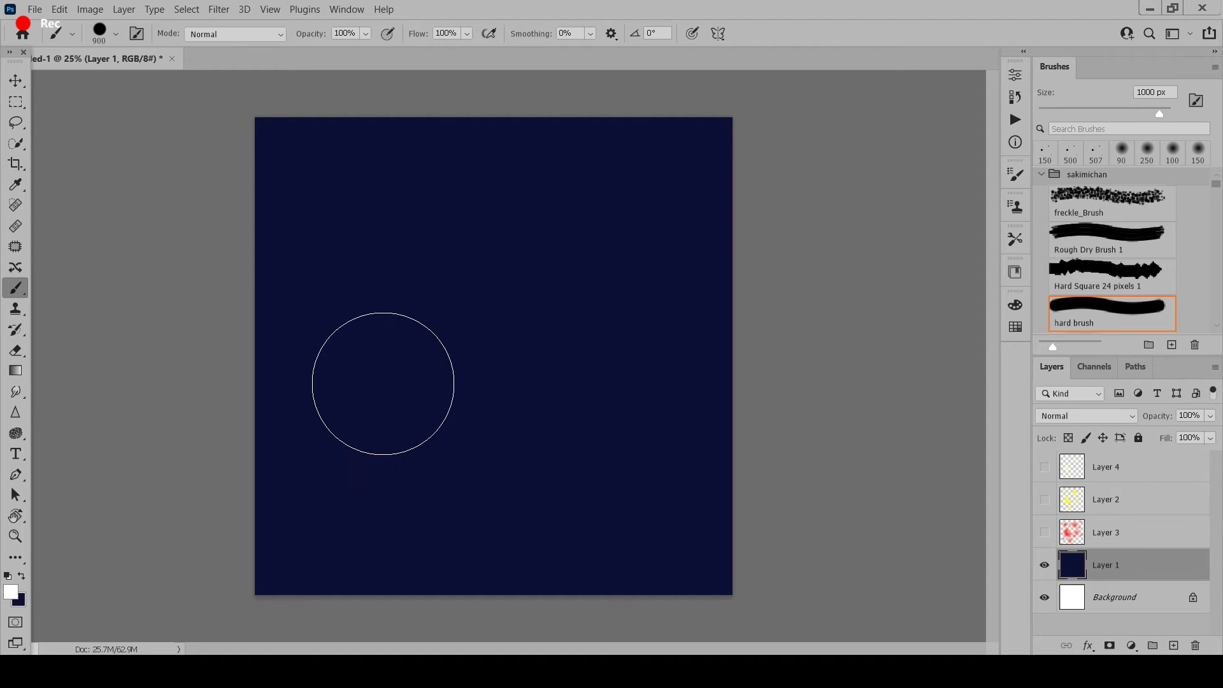
key("bracketleft")
Step: Try to make a white crescent directly on Layer 1 by painting a circle and erasing part of it, and undo both
left_click(384, 384)
key("e")
key("bracketright")
left_click(426, 362)
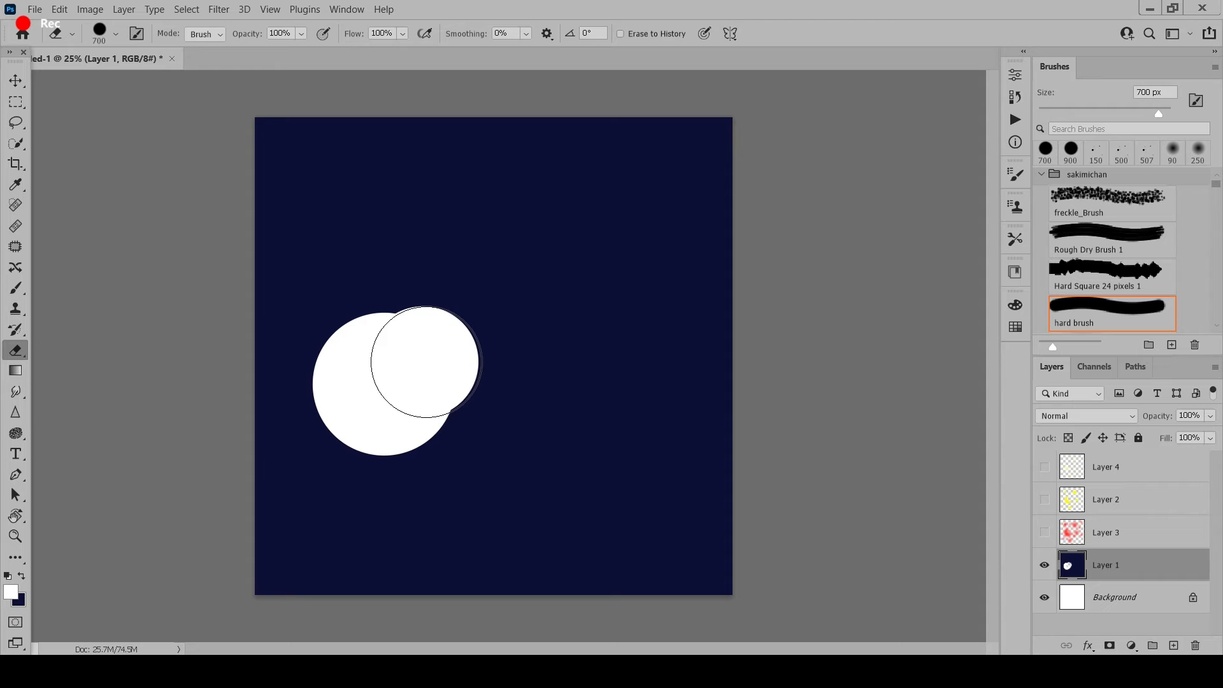
key("ctrl+z")
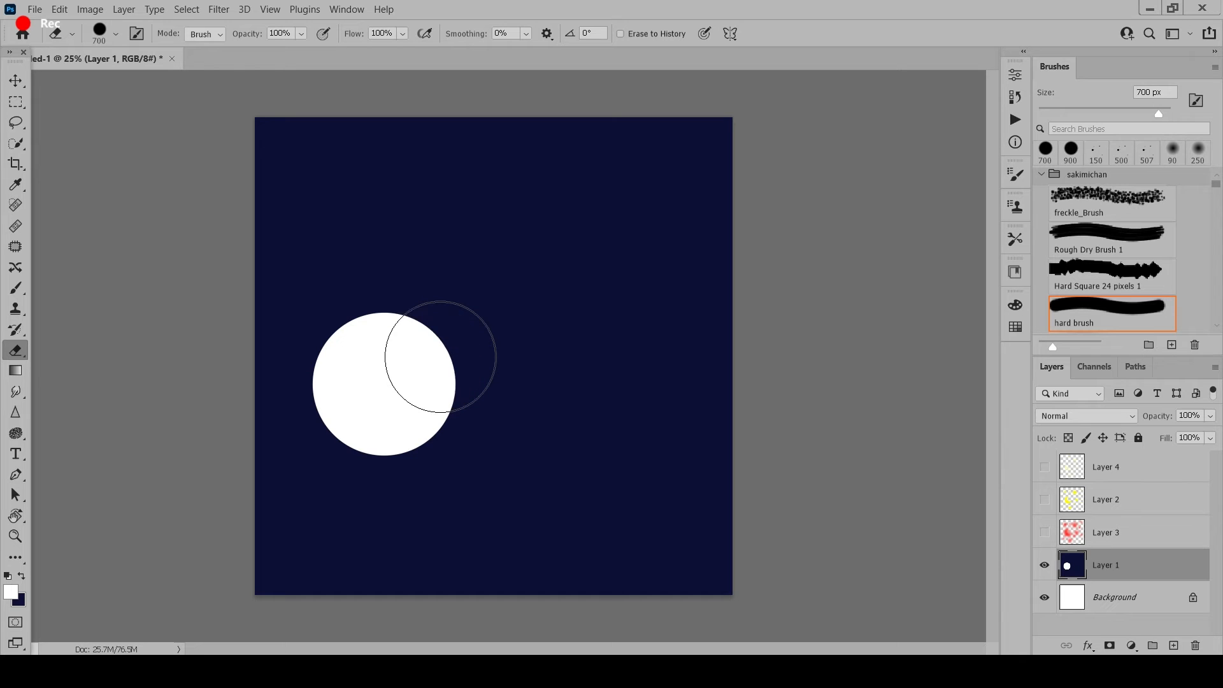
key("ctrl+z")
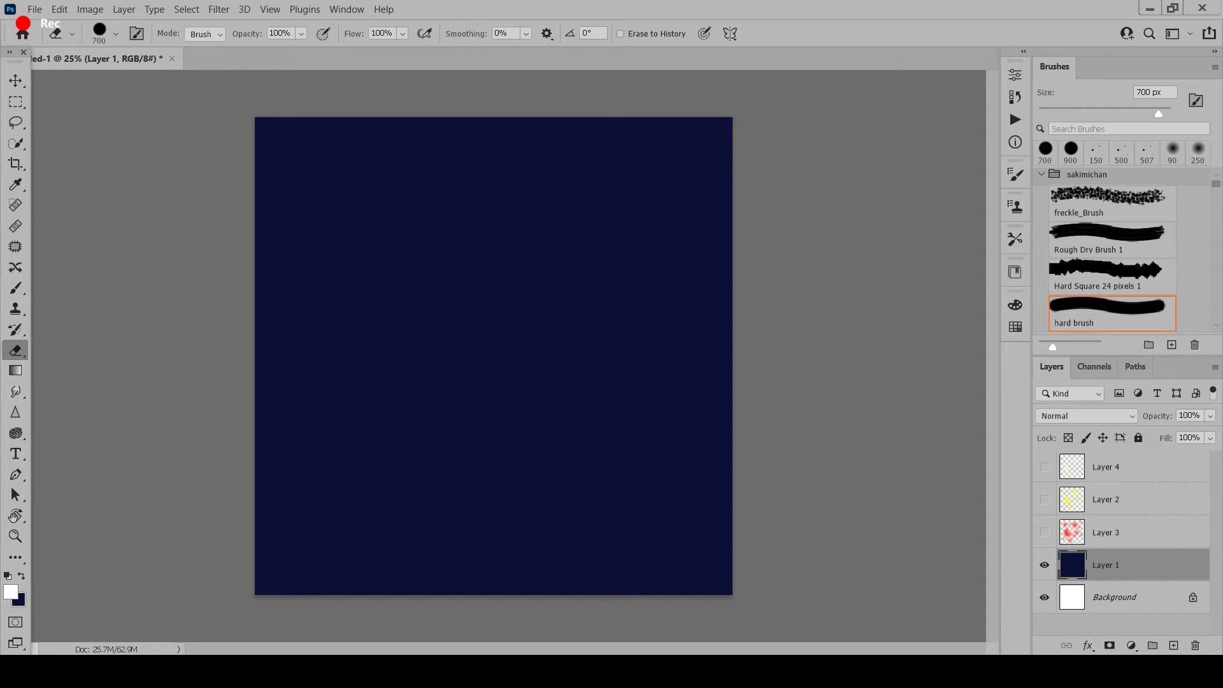
Step: On a new layer above Layer 1, paint a 900 px white circle and erase a 700 px circle from it to form a crescent
key("ctrl+shift+alt+n")
key("b")
key("bracketright")
key("bracketright")
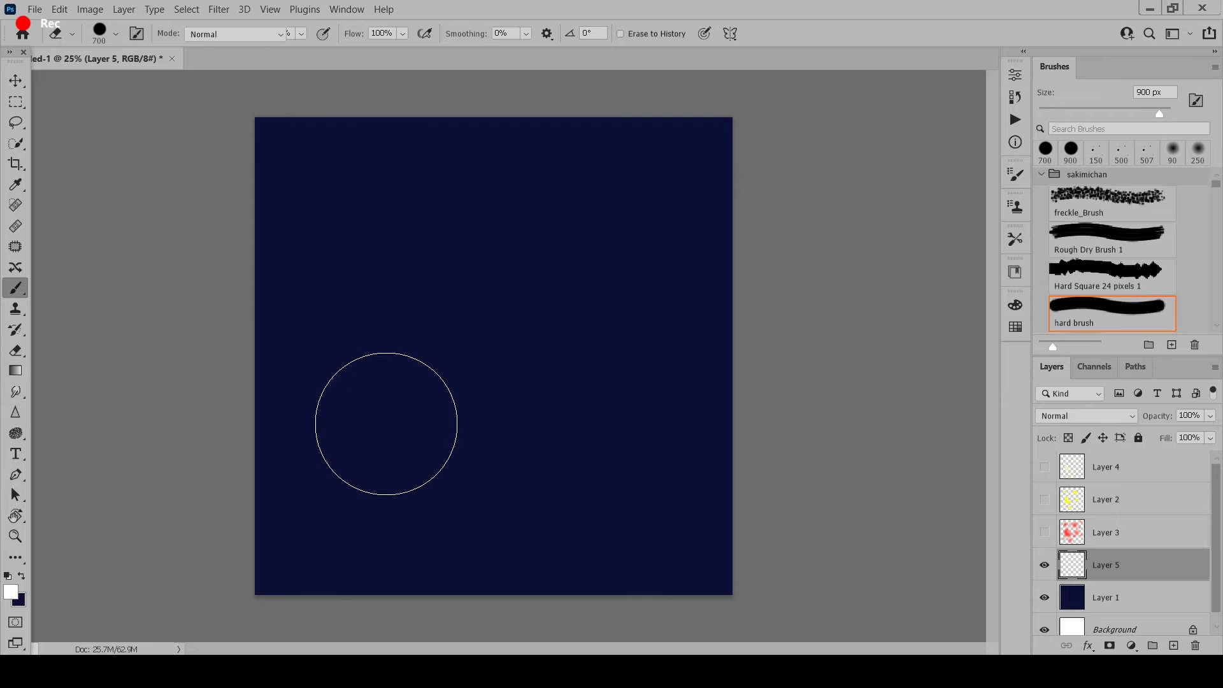
left_click(395, 381)
key("e")
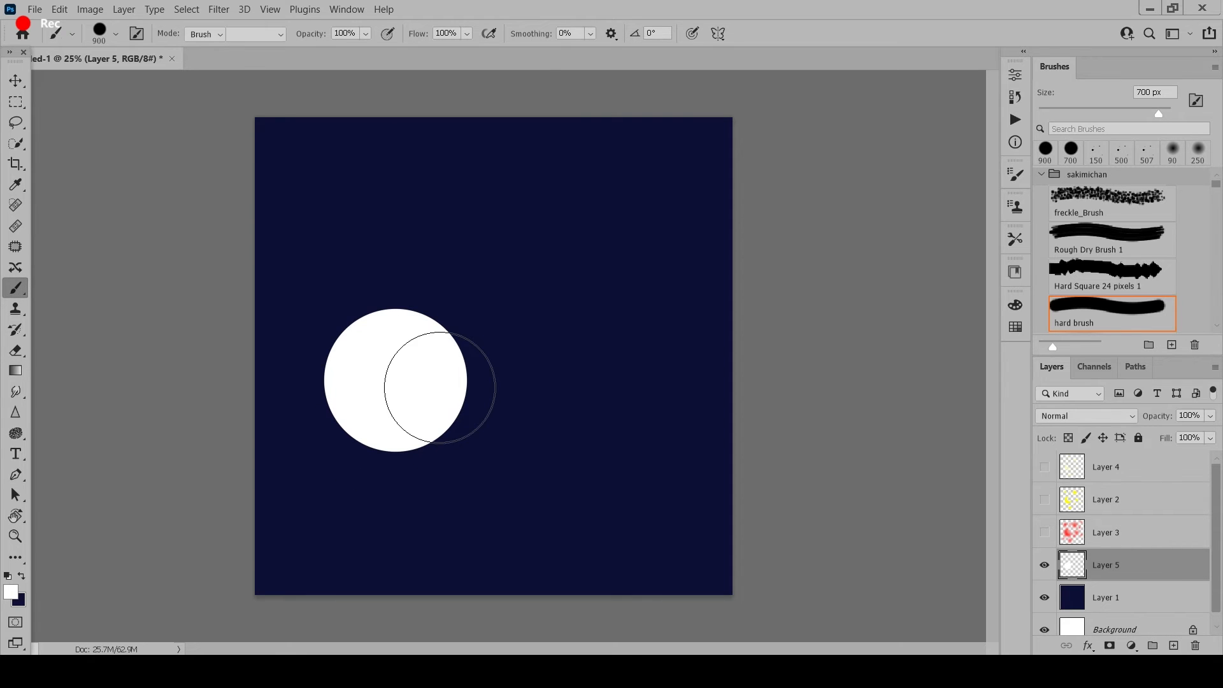
left_click(437, 362)
key("b")
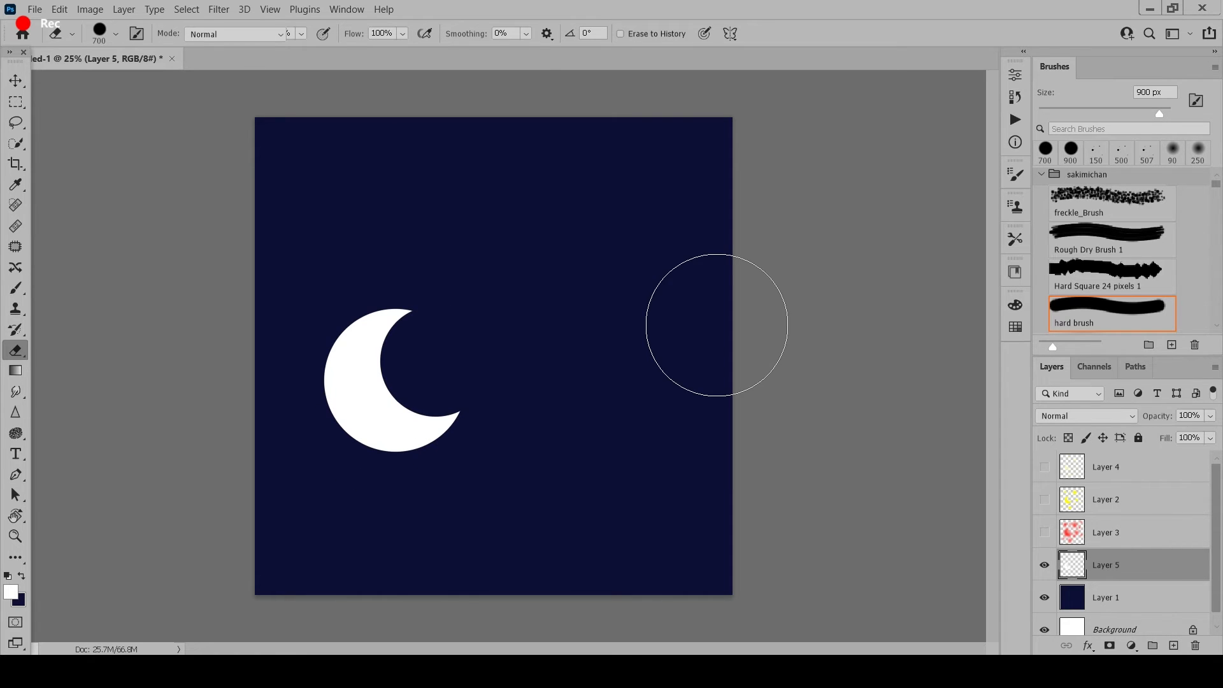
Step: Draw a five-sided polygon shape of about 1165 × 1107 px to the right of the white crescent
key("g")
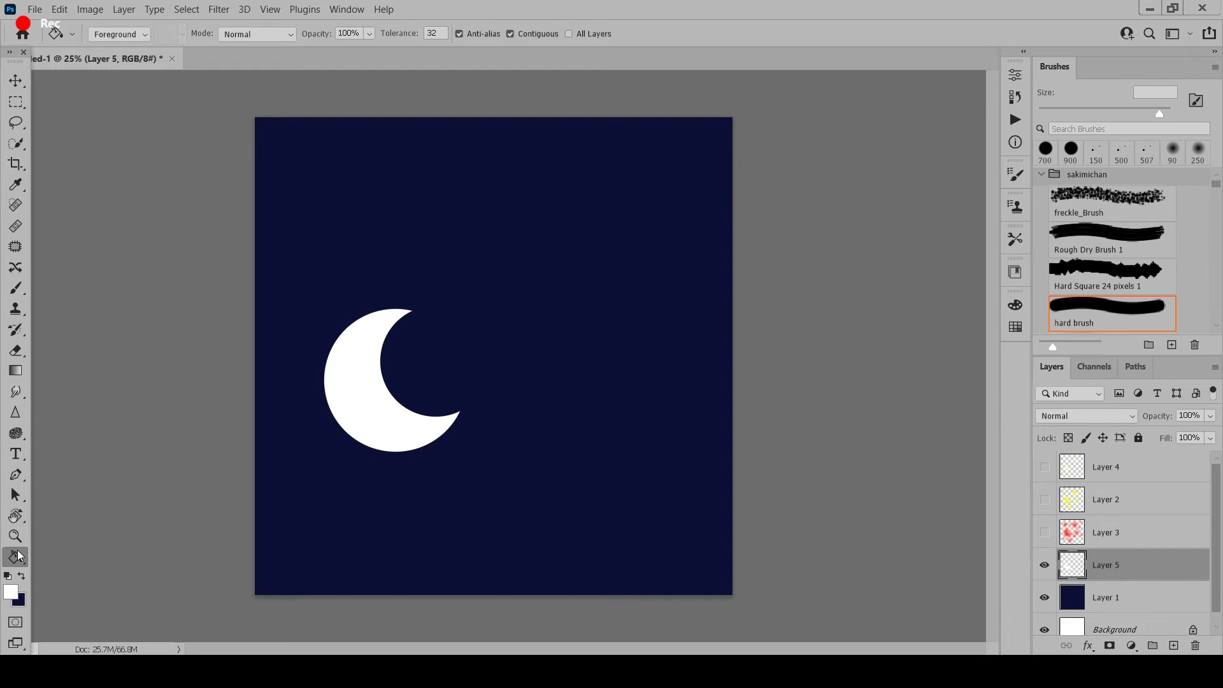
right_click(16, 558)
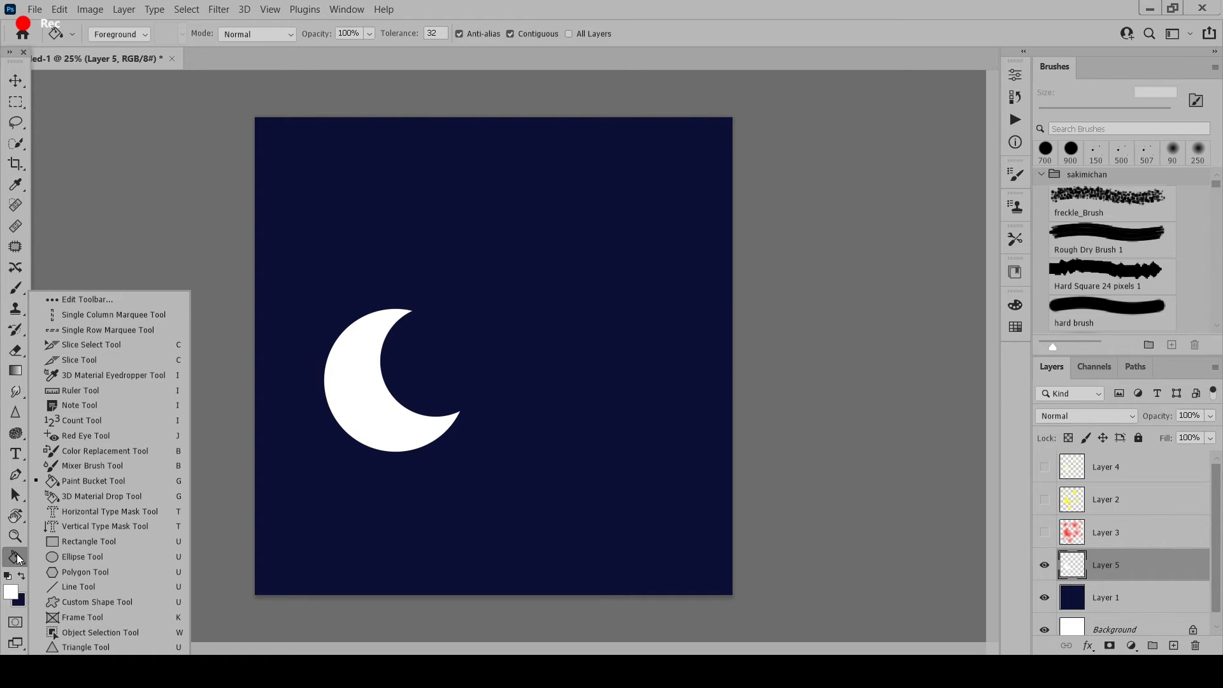
left_click(77, 571)
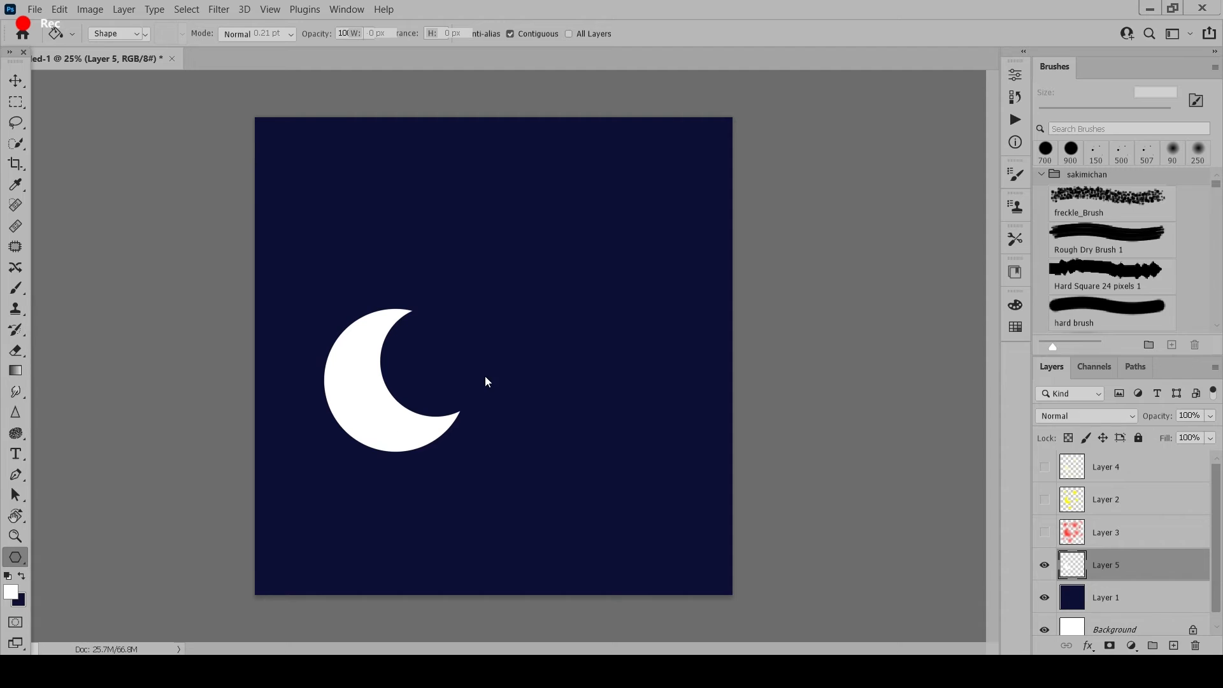
left_click_drag(500, 249, 684, 419)
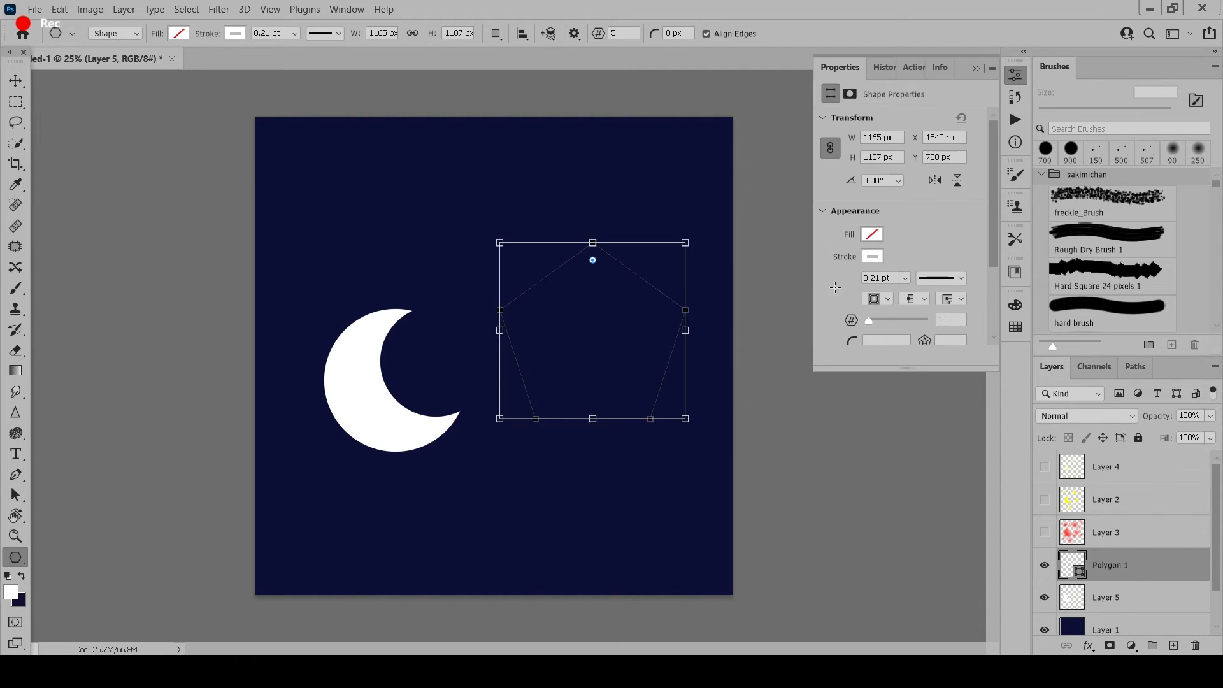
Step: Fill the pentagon shape with white
left_click(870, 237)
left_click(869, 265)
left_click(923, 186)
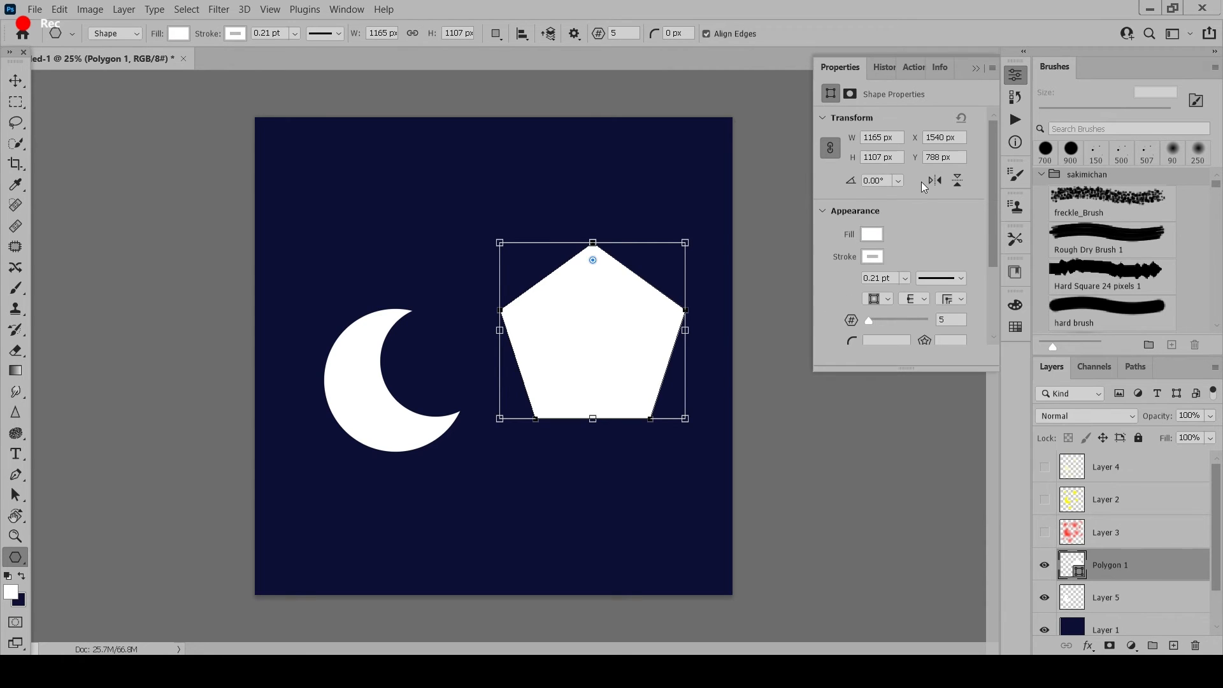
Step: Remove the pentagon's stroke and turn it into a five-pointed star with rounded corners
left_click(883, 257)
left_click(833, 282)
left_click(970, 214)
left_click_drag(927, 342, 876, 344)
left_click(1015, 75)
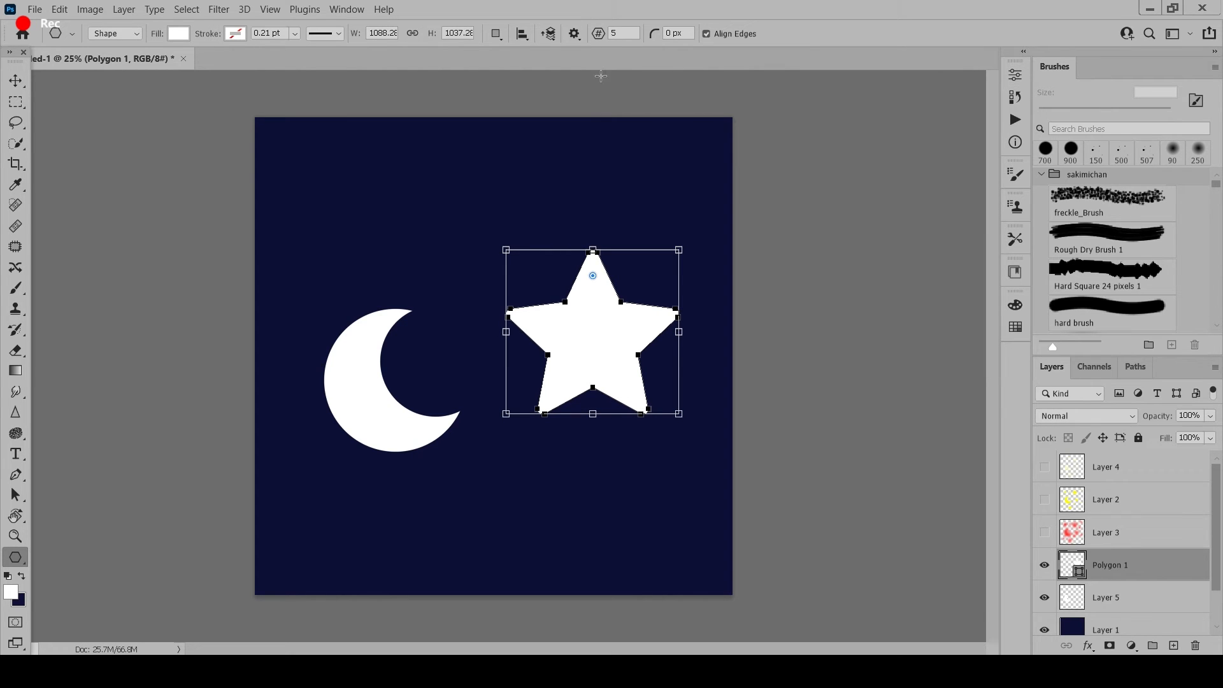
Step: Scale the star down to 43% and place it inside the opening of the white crescent
left_click(4, 79)
left_click_drag(679, 414, 618, 359)
left_click_drag(572, 309, 587, 250)
left_click_drag(634, 296, 617, 281)
left_click_drag(570, 236, 476, 339)
left_click_drag(520, 380, 502, 371)
left_click_drag(474, 337, 447, 363)
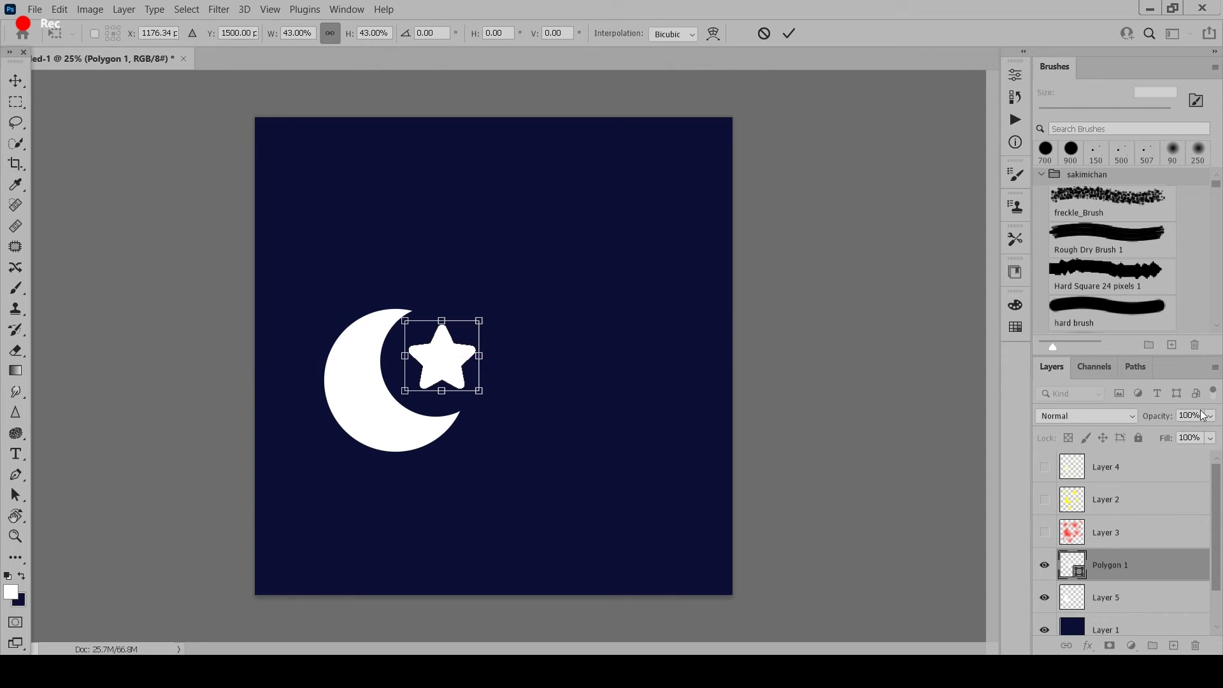
key("Return")
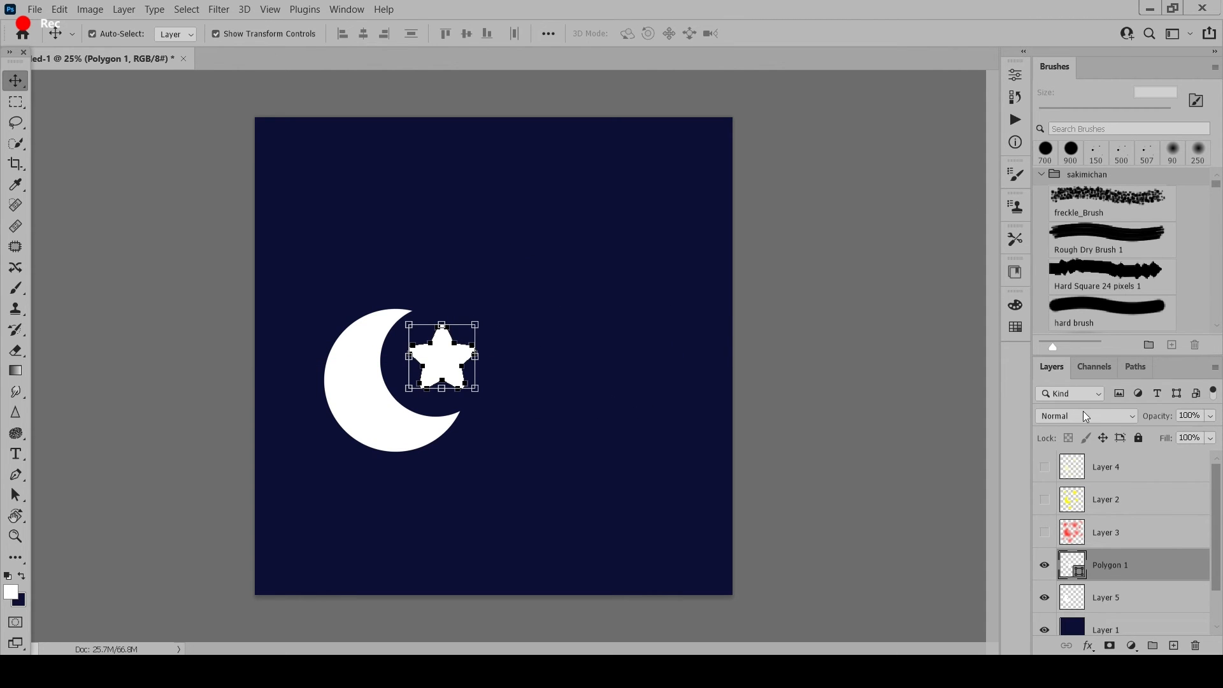
Step: Rasterize the star's Polygon 1 layer and merge it down into Layer 5
right_click(1119, 565)
left_click(965, 203)
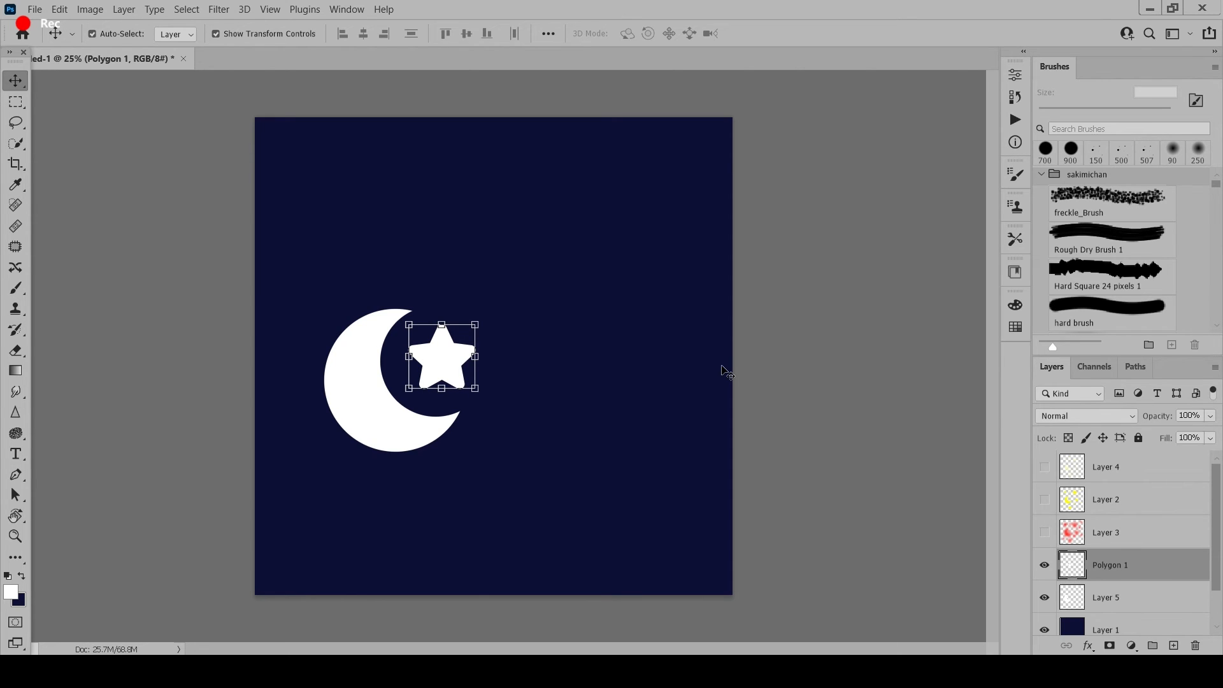
left_click(781, 323)
key("b")
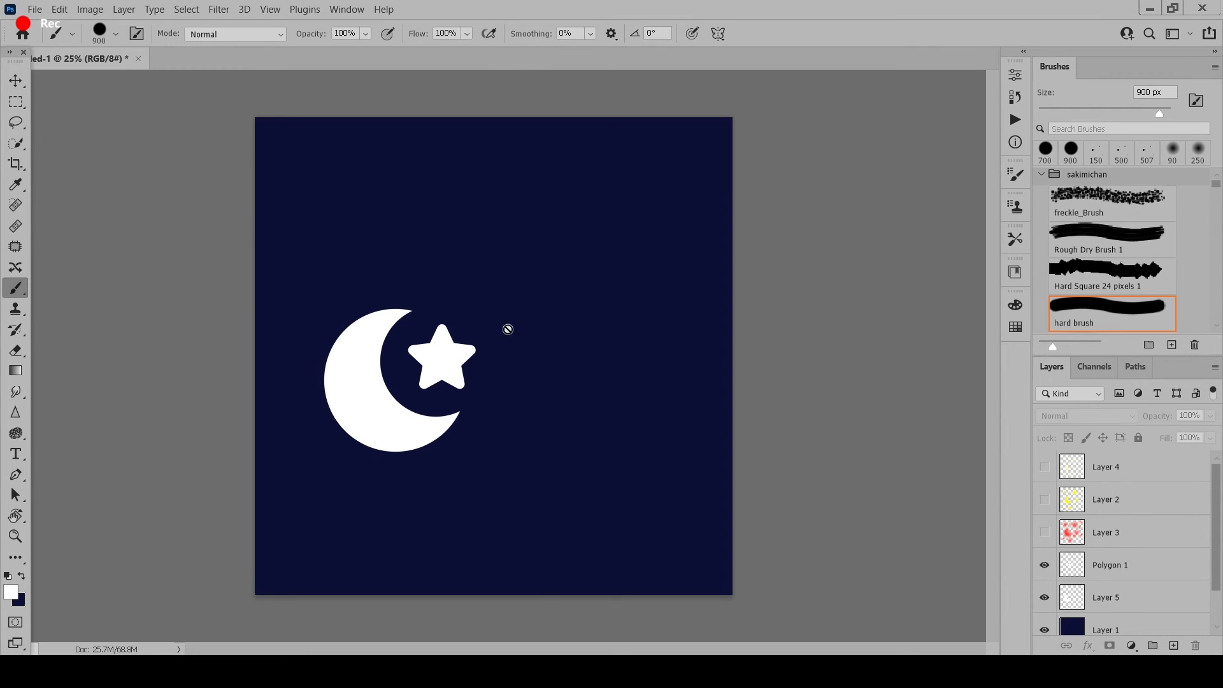
key("bracketright")
key("bracketright")
left_click(1129, 570)
right_click(1133, 557)
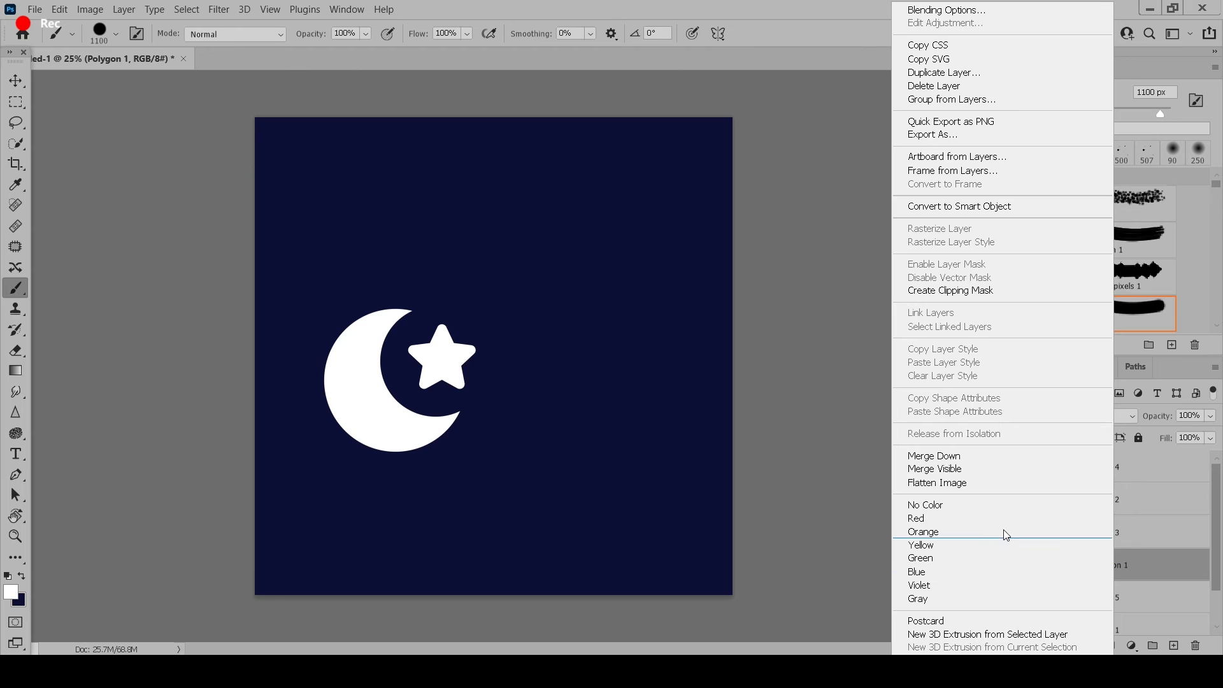
left_click(955, 475)
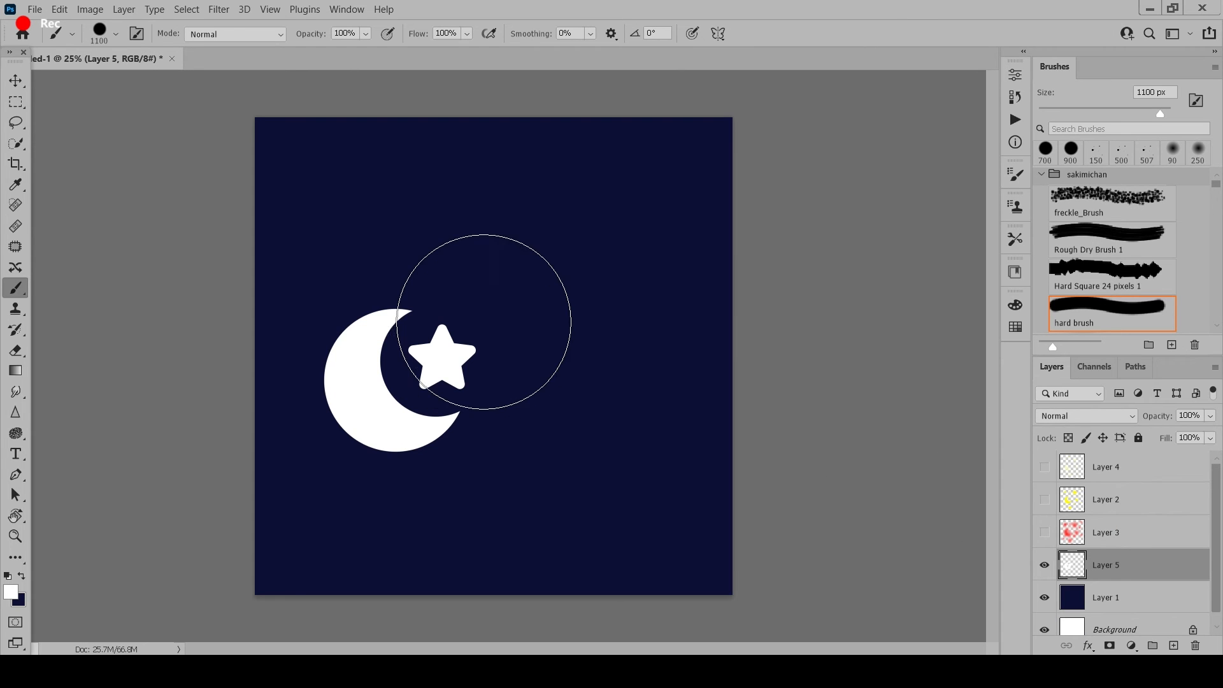
Step: Scatter eleven round white stars of different sizes across the sky on Layer 5, using the hard brush at 60 to 175 px
key("bracketleft")
key("bracketleft")
key("bracketleft")
key("bracketleft")
key("bracketleft")
key("bracketleft")
key("bracketleft")
key("bracketleft")
key("bracketleft")
key("bracketleft")
key("bracketleft")
key("bracketleft")
key("bracketleft")
key("bracketleft")
key("bracketleft")
left_click(571, 225)
left_click(592, 414)
left_click(364, 170)
key("bracketleft")
key("bracketleft")
left_click(474, 528)
key("bracketleft")
key("bracketleft")
key("bracketleft")
left_click(641, 280)
left_click(661, 163)
left_click(417, 236)
left_click(545, 317)
left_click(695, 363)
Step: Add a new layer directly above Layer 1 and set the foreground colour to a bright blue, about #001eff
left_click(1121, 598)
left_click(1173, 645)
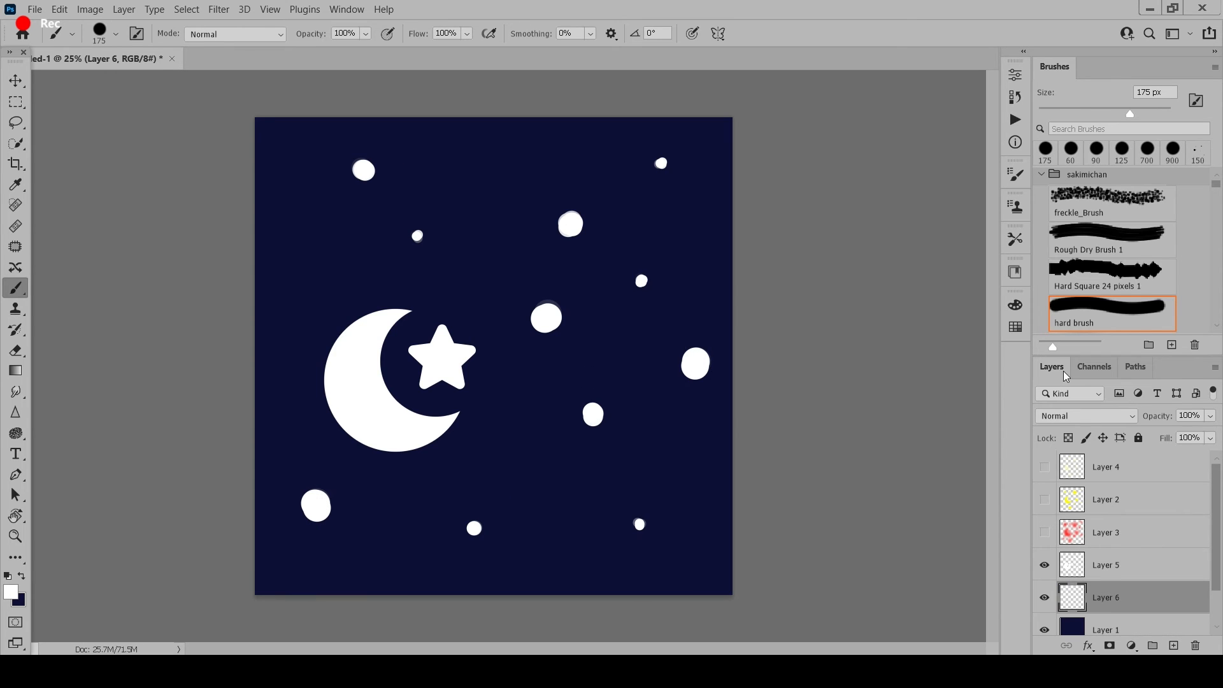
key("n")
left_click(971, 293)
type("002aff")
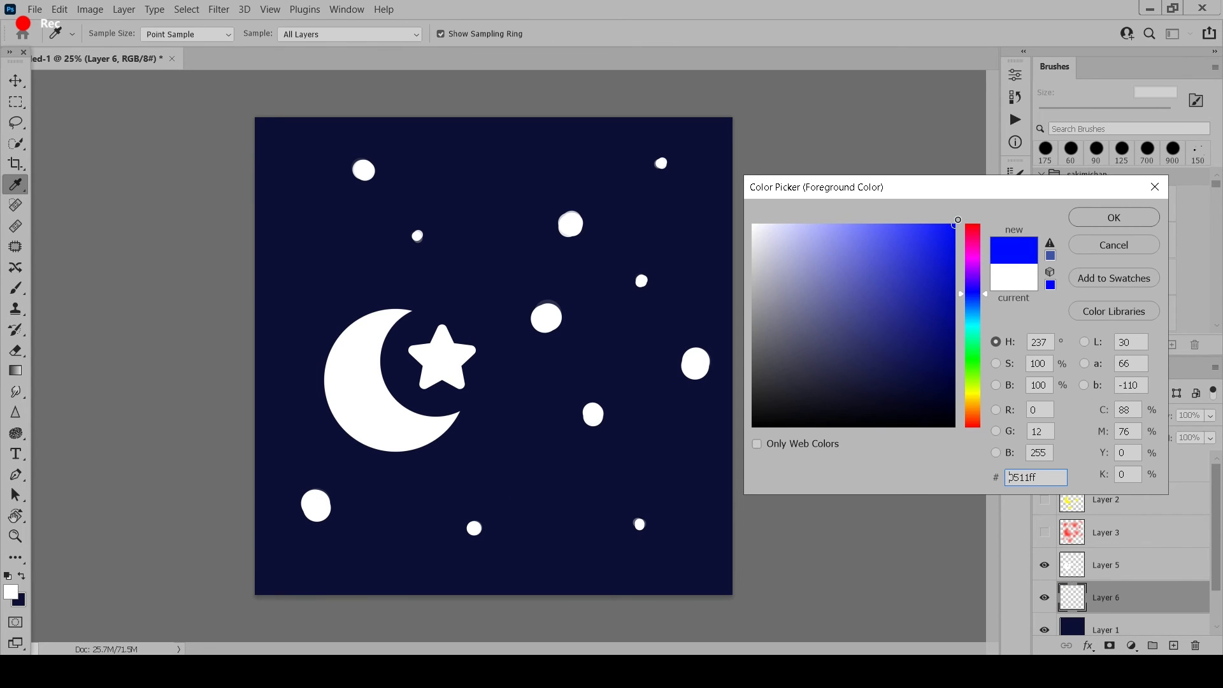
left_click_drag(973, 303, 972, 301)
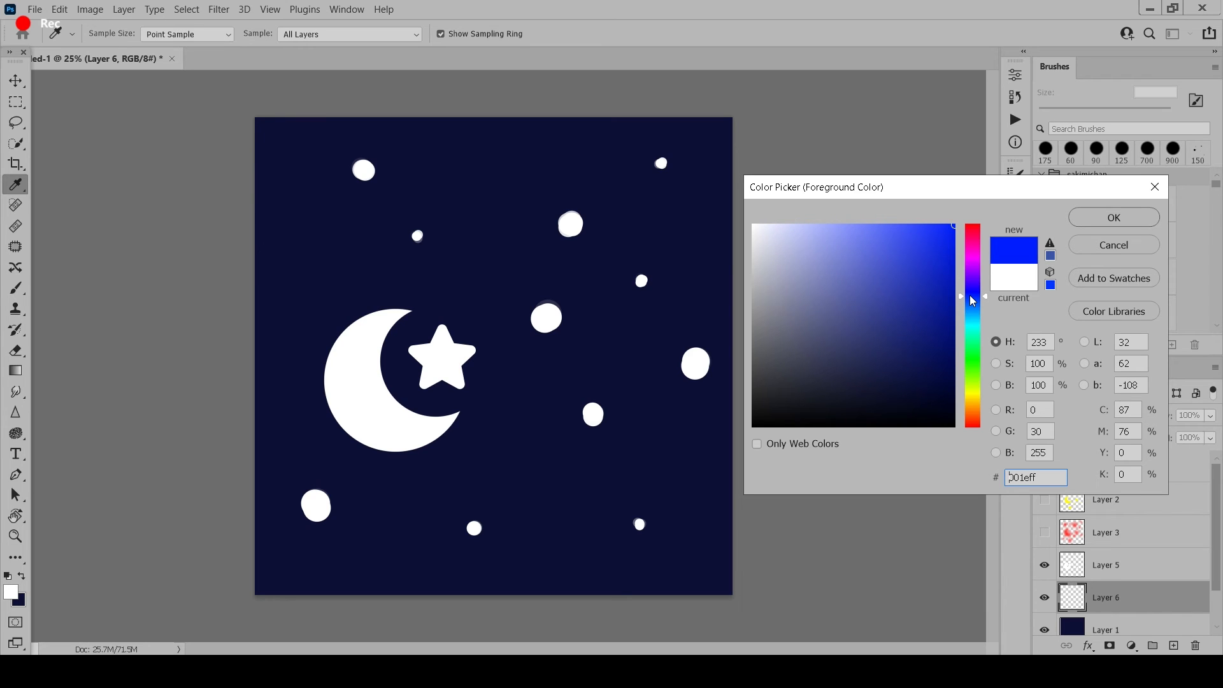
key("Return")
key("b")
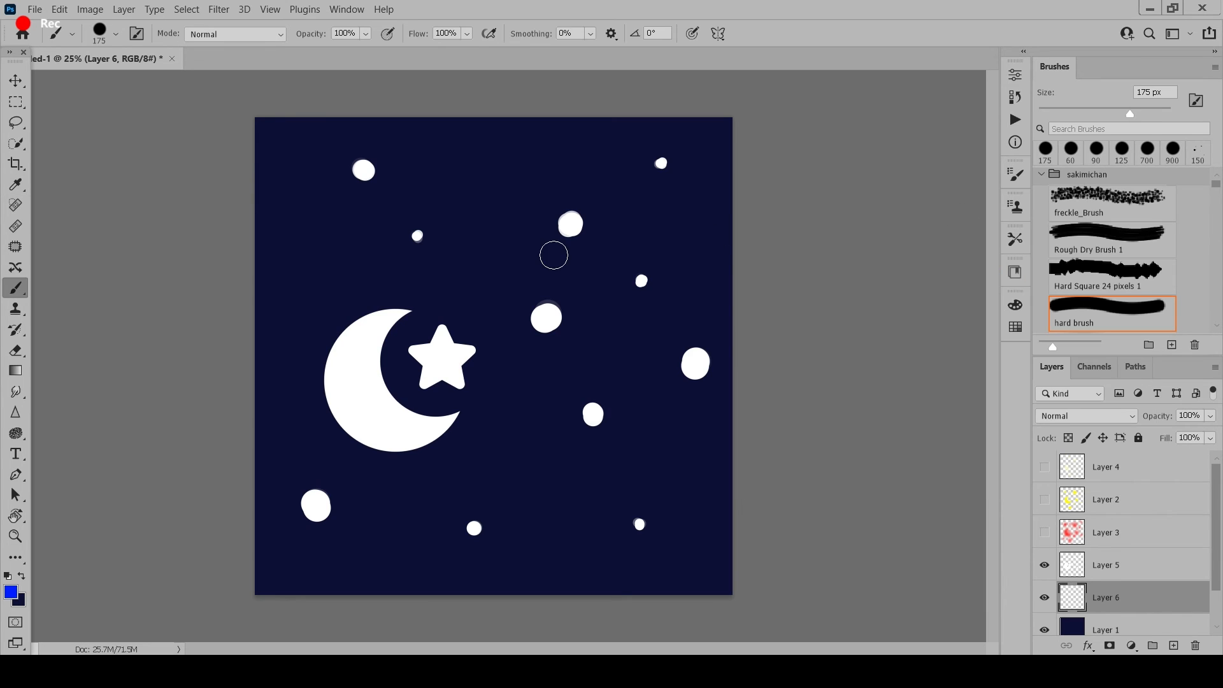
Step: Choose the Soft Round 100 1 brush and set Layer 6's blend mode to Pin Light
key("period")
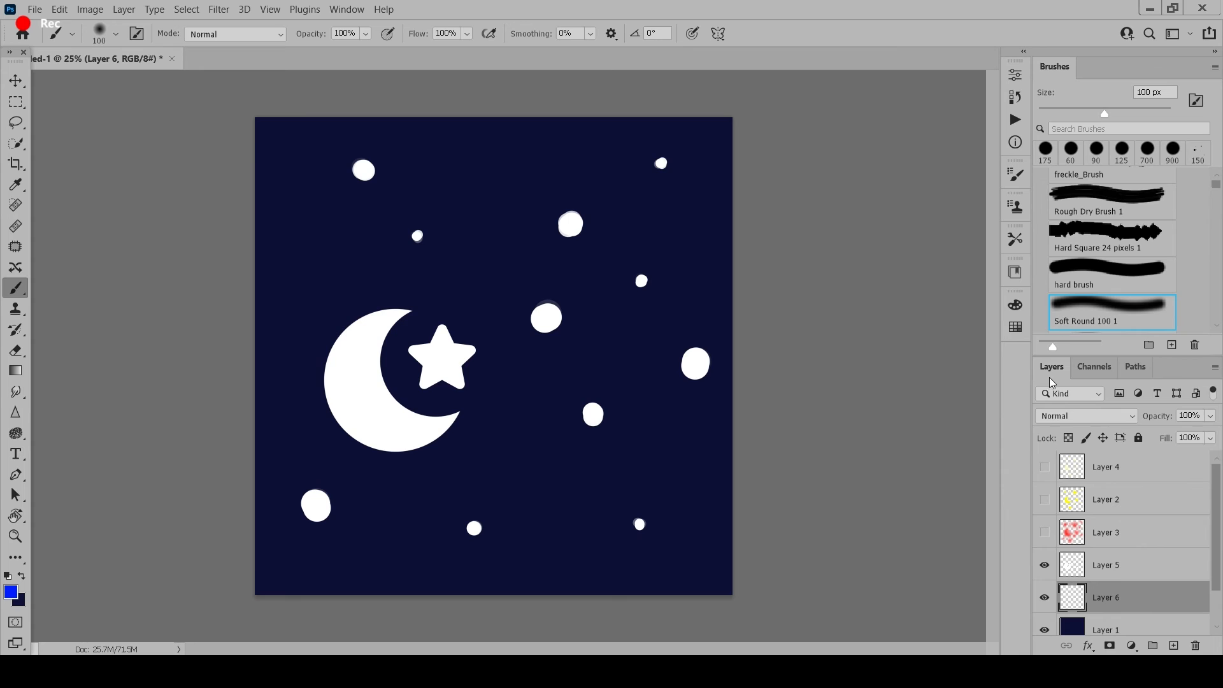
left_click(1070, 425)
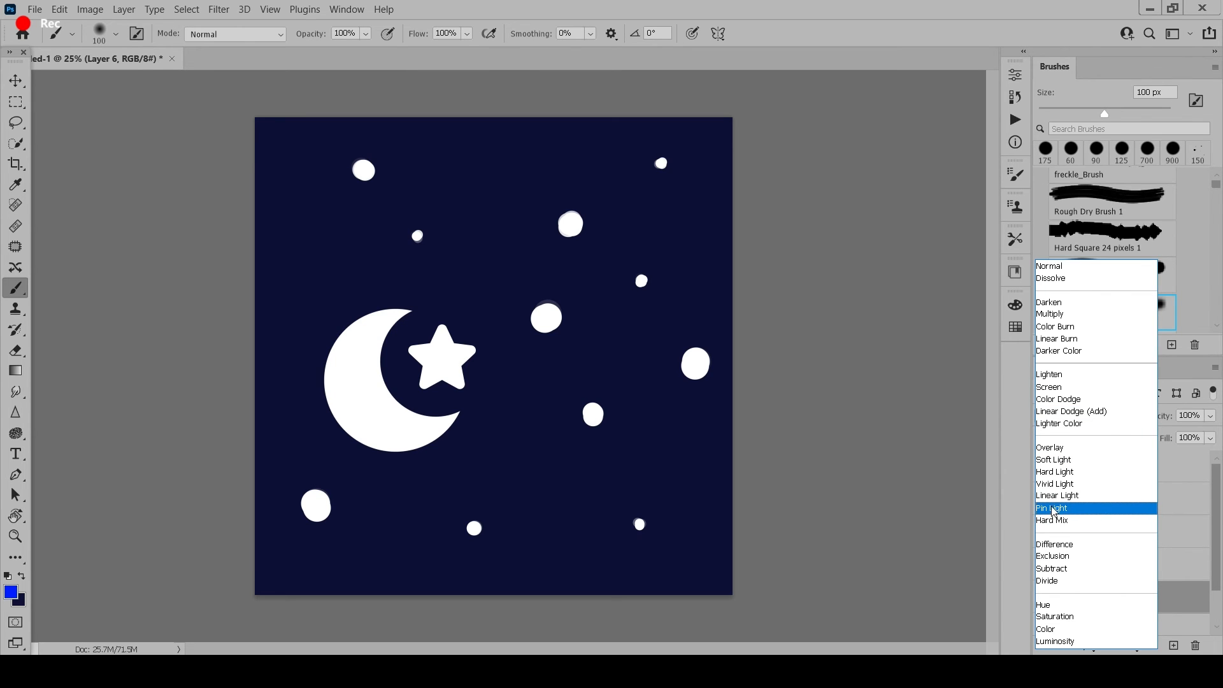
left_click(1054, 509)
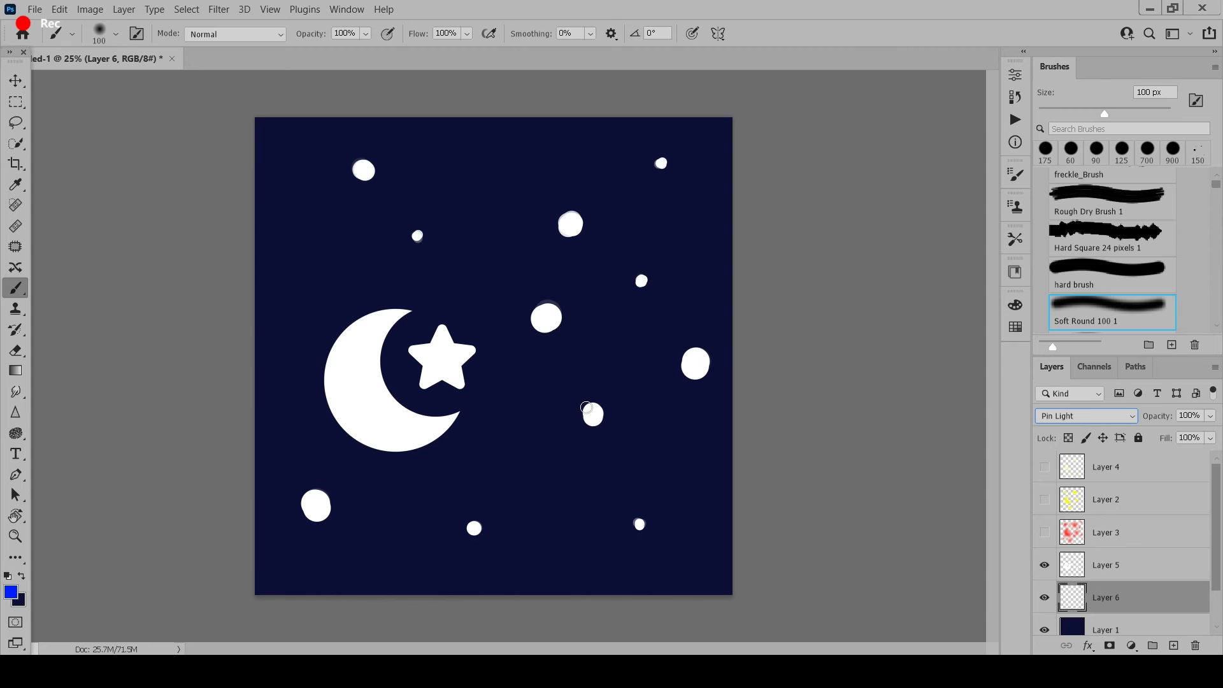
Step: Paint soft blue glows behind the three round stars to the right of the moon, with brush sizes from 300 to 600 px
key("bracketright")
key("bracketright")
key("bracketright")
key("bracketright")
key("bracketright")
key("bracketright")
left_click(592, 414)
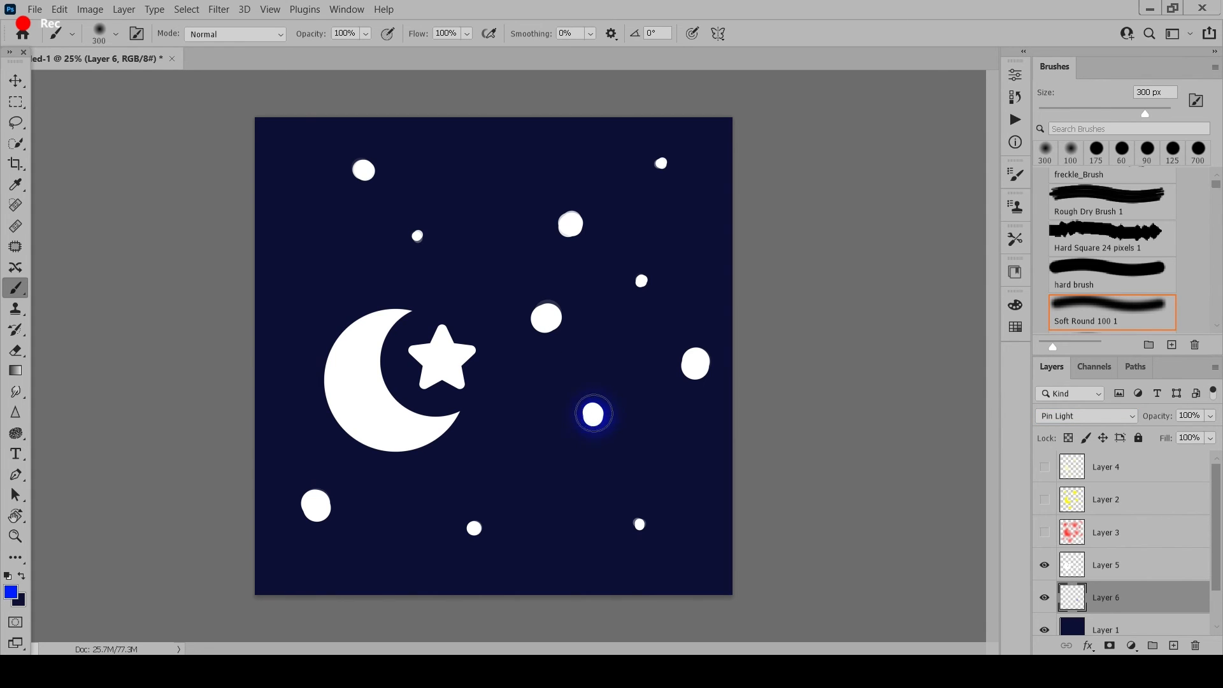
key("bracketright")
key("bracketright")
left_click(589, 408)
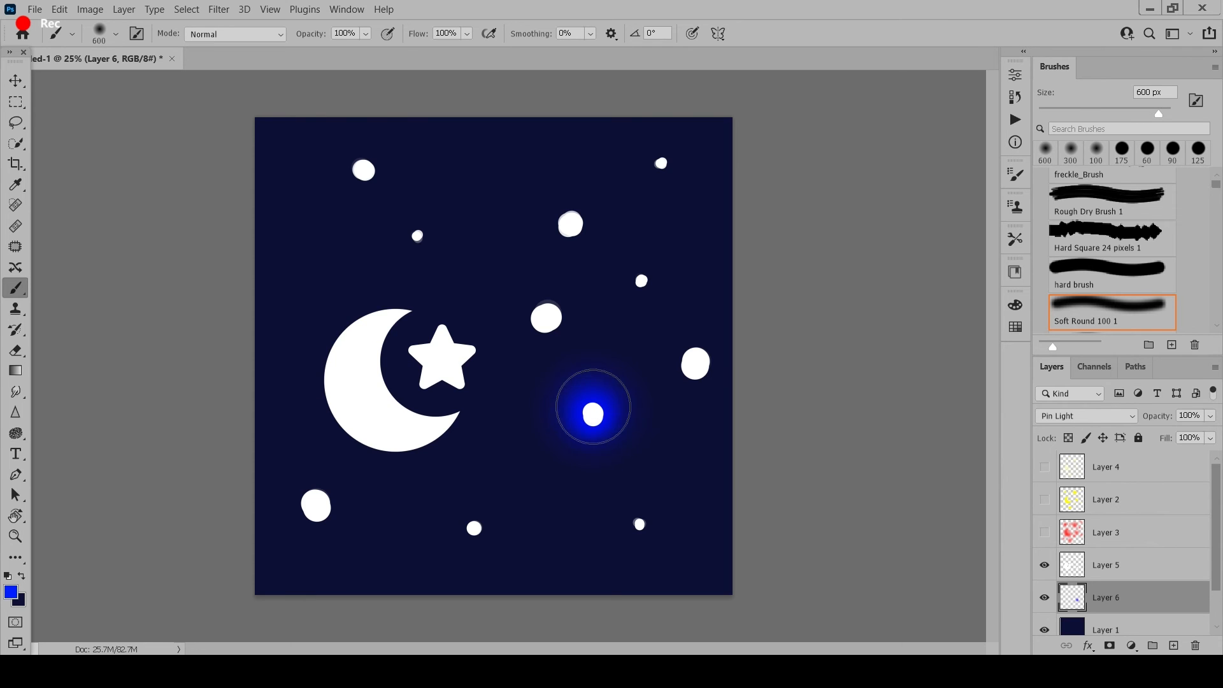
left_click(694, 362)
left_click(545, 318)
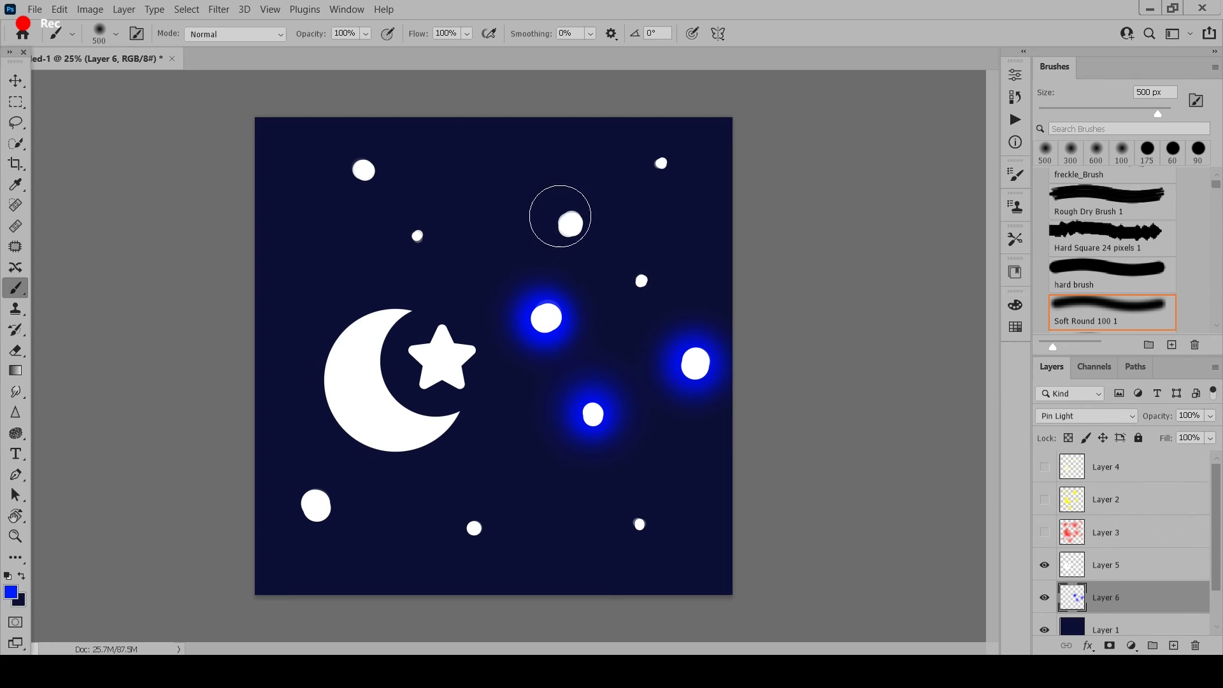
Step: Paint soft blue glows behind the round stars in the upper part of the sky, using smaller sizes for small stars
left_click(569, 221)
key("bracketleft")
key("bracketleft")
left_click(642, 281)
key("bracketright")
left_click(661, 163)
left_click(417, 236)
left_click(363, 170)
Step: Paint soft blue glows behind the crescent, the star shape and the three round stars along the bottom of the sky
left_click(390, 417)
key("bracketright")
key("bracketright")
left_click(474, 528)
left_click(640, 524)
left_click(316, 505)
key("bracketright")
left_click(478, 523)
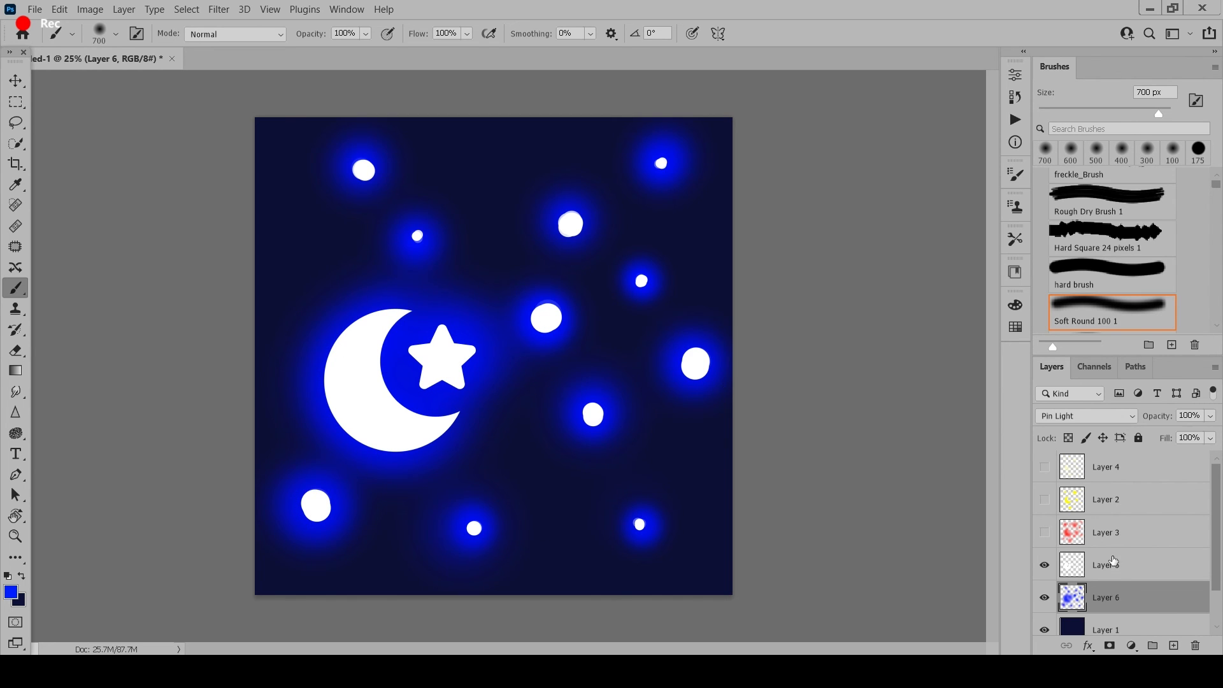
Step: On Layer 5, sample white from the crescent and paint a soft white glow around the moon's edge
left_click(1112, 563)
left_click(384, 314, "alt")
key("bracketleft")
key("bracketleft")
key("bracketleft")
key("bracketleft")
key("bracketleft")
key("bracketleft")
key("bracketleft")
key("bracketright")
key("bracketright")
key("bracketright")
key("bracketright")
mouse_move(403, 312)
left_mouse_down()
mouse_move(375, 407)
mouse_move(370, 365)
mouse_move(437, 403)
mouse_move(362, 358)
mouse_move(366, 408)
mouse_move(344, 386)
mouse_move(360, 351)
mouse_move(342, 375)
mouse_move(395, 328)
mouse_move(401, 422)
mouse_move(419, 402)
mouse_move(435, 406)
mouse_move(462, 337)
left_mouse_up()
key("bracketright")
key("bracketright")
Step: Add soft white glows to the five round stars right of the moon, matching the brush size to each star
key("bracketleft")
key("bracketleft")
key("bracketleft")
left_click_drag(545, 316, 549, 318)
left_click_drag(592, 412, 605, 399)
left_click_drag(686, 358, 693, 361)
key("bracketleft")
key("bracketleft")
key("bracketleft")
left_click_drag(642, 278, 642, 281)
key("bracketright")
key("bracketright")
key("bracketright")
left_click_drag(572, 220, 568, 223)
Step: Add soft white glows to the remaining round stars along the top and bottom of the sky
key("bracketleft")
key("bracketleft")
left_click(661, 162)
left_click(419, 236)
left_click_drag(366, 172, 359, 166)
key("bracketright")
key("bracketright")
mouse_move(316, 504)
left_mouse_down()
mouse_move(312, 494)
mouse_move(315, 507)
left_mouse_up()
key("bracketleft")
key("bracketleft")
key("bracketleft")
left_click(474, 527)
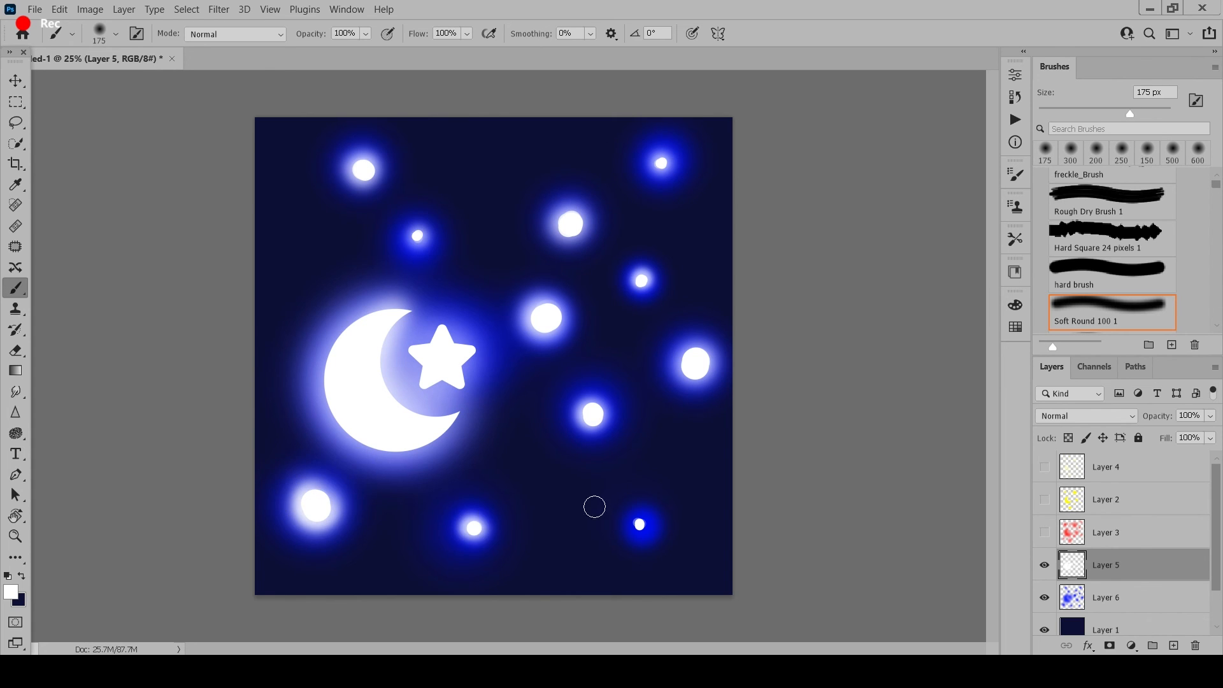
left_click(640, 524)
Step: Paint a larger soft white glow around the star shape inside the crescent
key("bracketright")
key("bracketright")
key("bracketright")
key("bracketright")
left_click_drag(438, 347, 461, 344)
Step: Scatter fine white star specks across the sky with the Sampled Brush 26 1 brush at 125 and 700 px
left_click_drag(1213, 186, 1212, 218)
left_click(1118, 194)
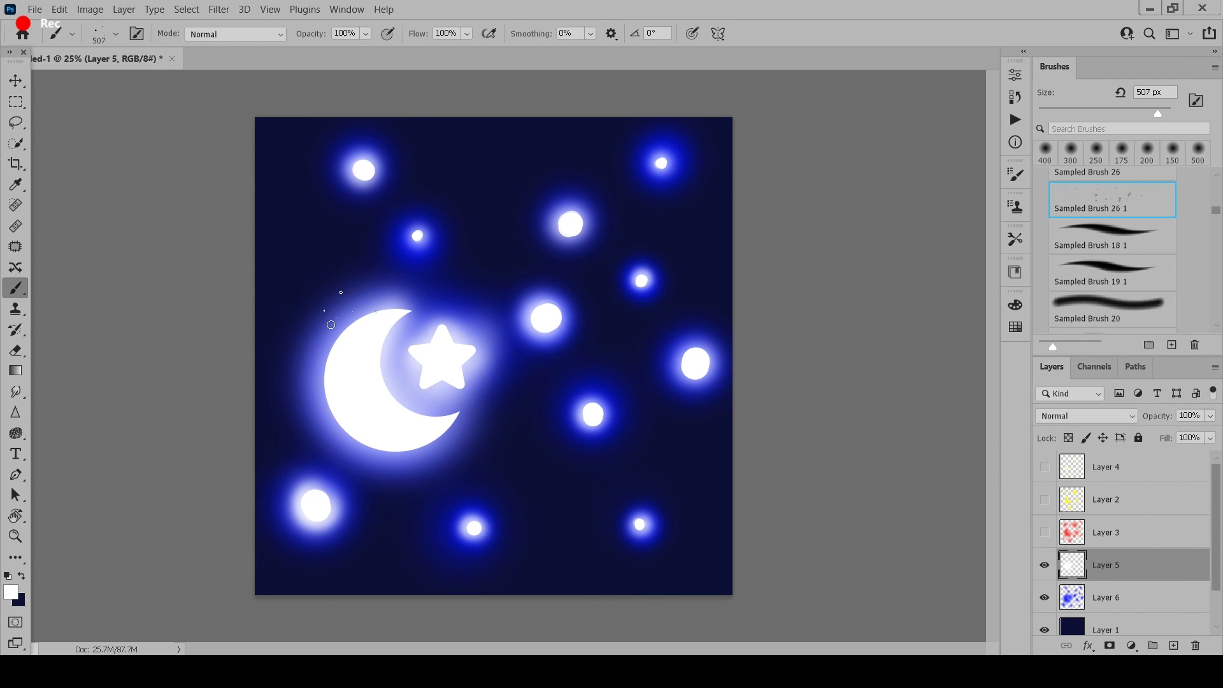
key("bracketleft")
key("bracketleft")
key("bracketleft")
key("bracketleft")
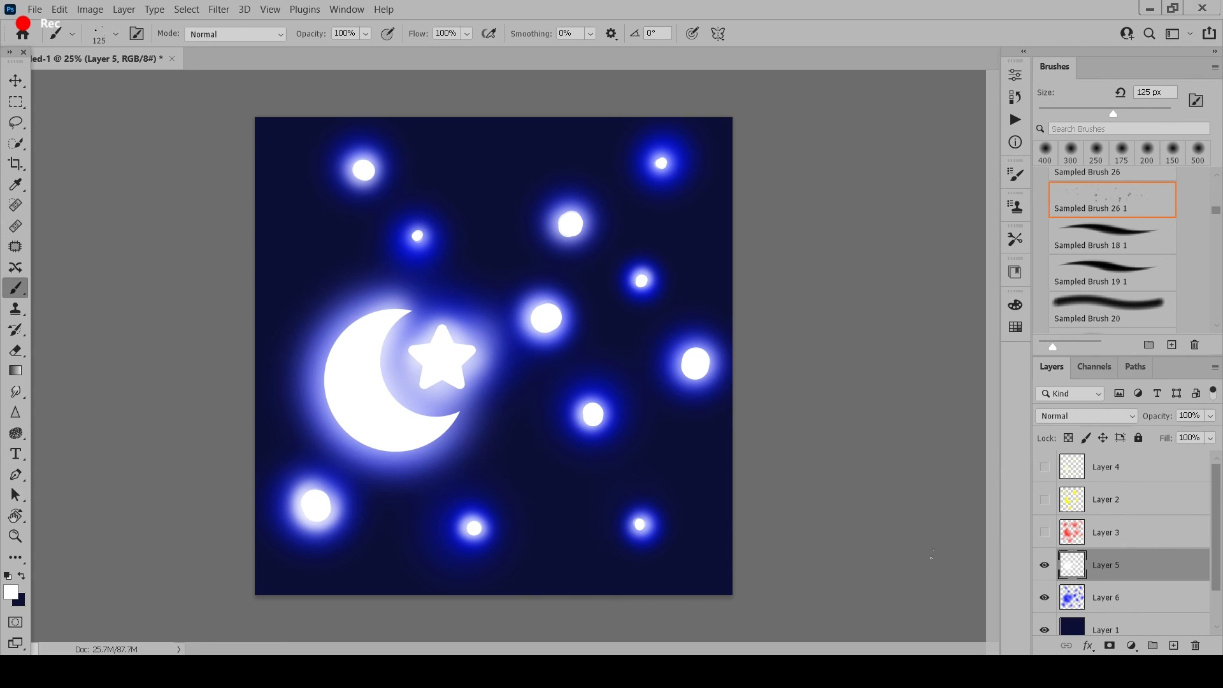
left_click_drag(402, 435, 479, 452)
key("bracketright")
key("bracketright")
mouse_move(439, 207)
left_mouse_down()
mouse_move(767, 355)
mouse_move(769, 196)
mouse_move(772, 210)
left_mouse_up()
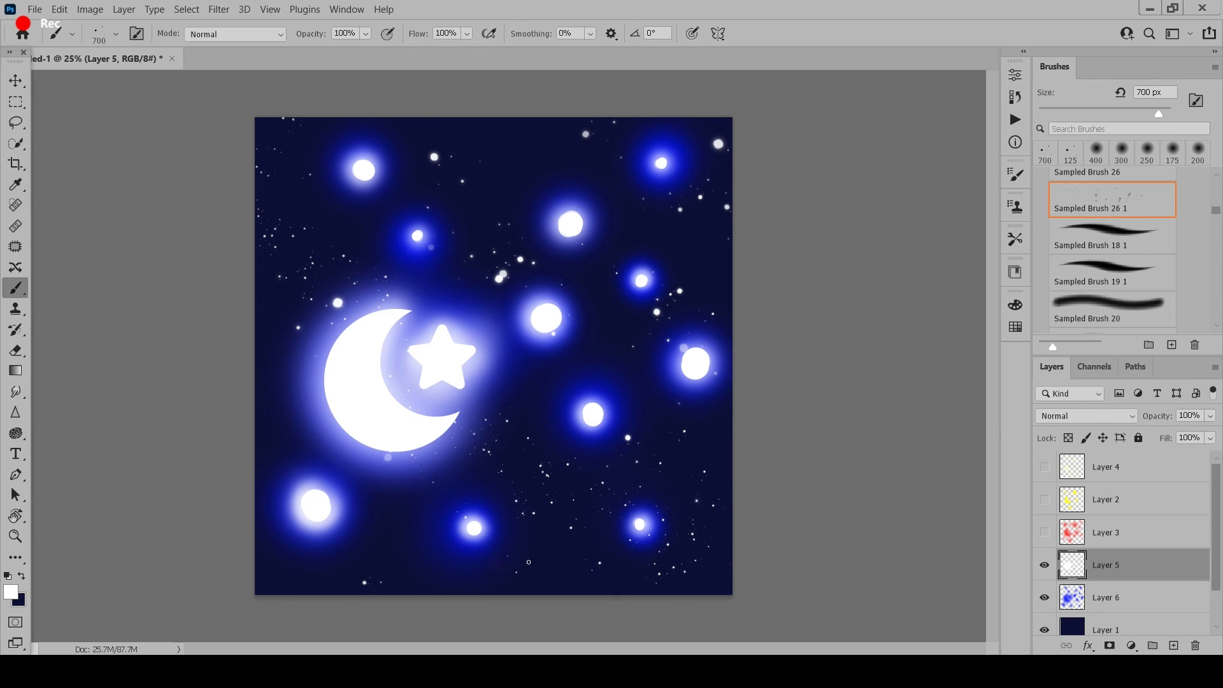
Step: Fill sparse areas at the bottom, left and centre of the sky with more white specks, using smaller speckle brush sizes
left_click(436, 566)
key("bracketleft")
mouse_move(283, 179)
left_mouse_down()
mouse_move(281, 458)
mouse_move(314, 445)
left_mouse_up()
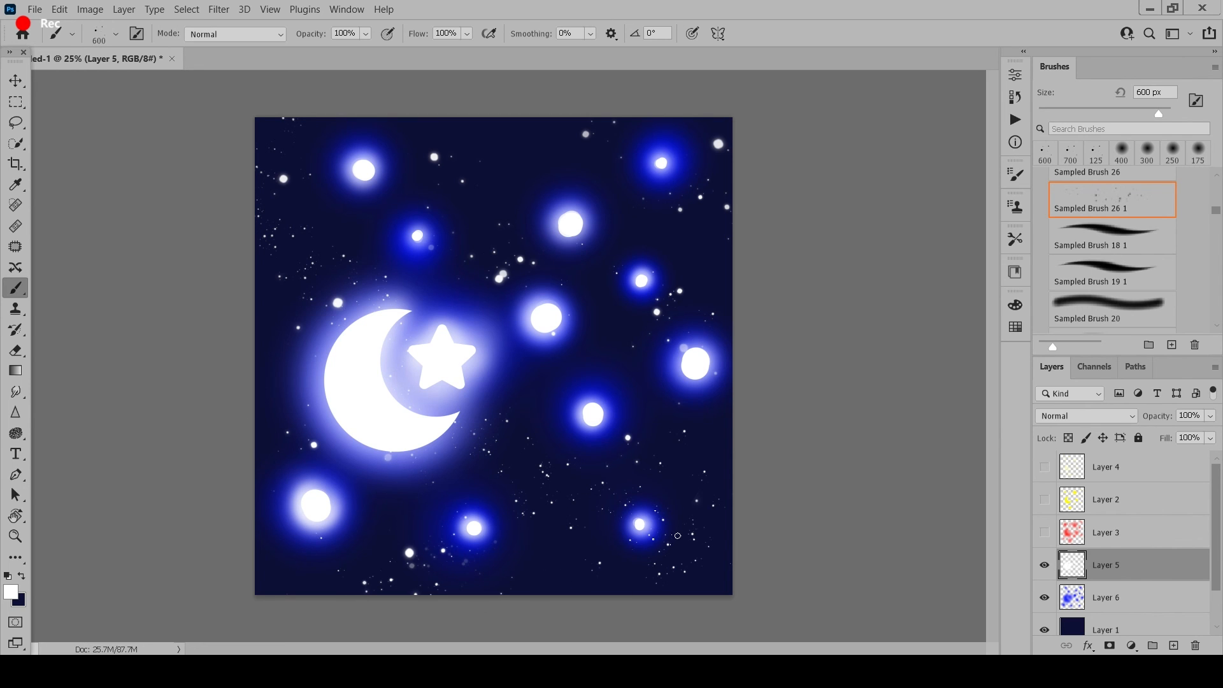
left_click_drag(472, 324, 589, 388)
key("ctrl+minus")
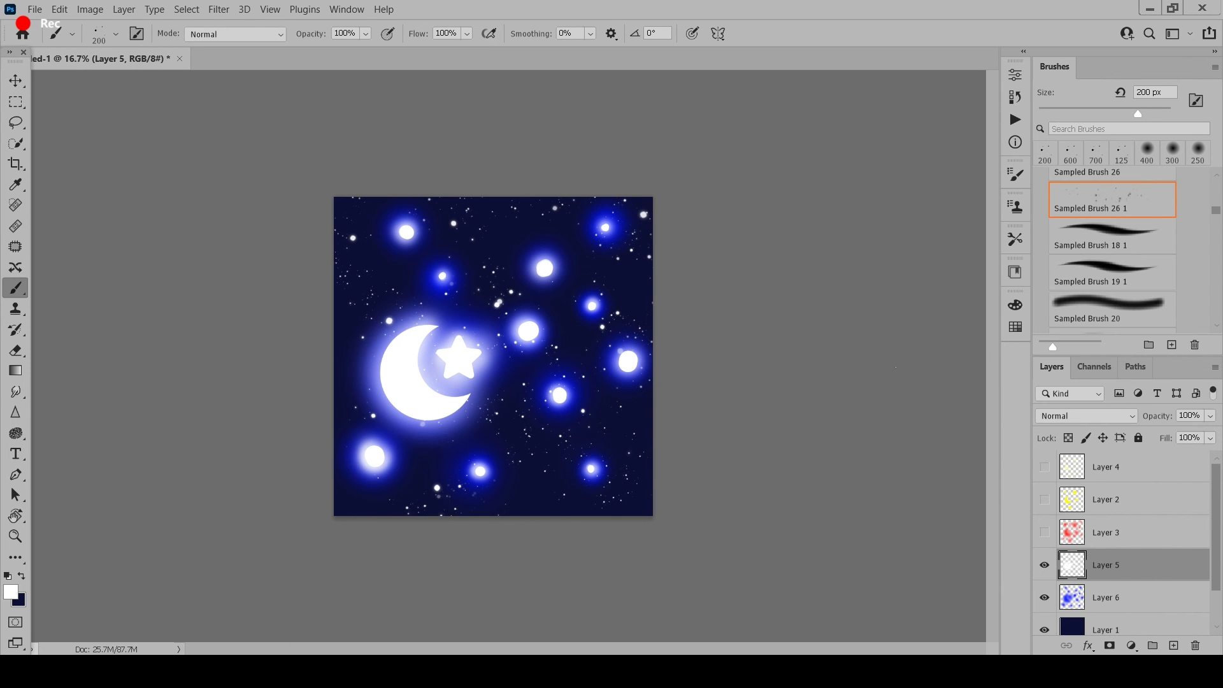
key("ctrl+minus")
key("ctrl+plus")
key("ctrl+plus")
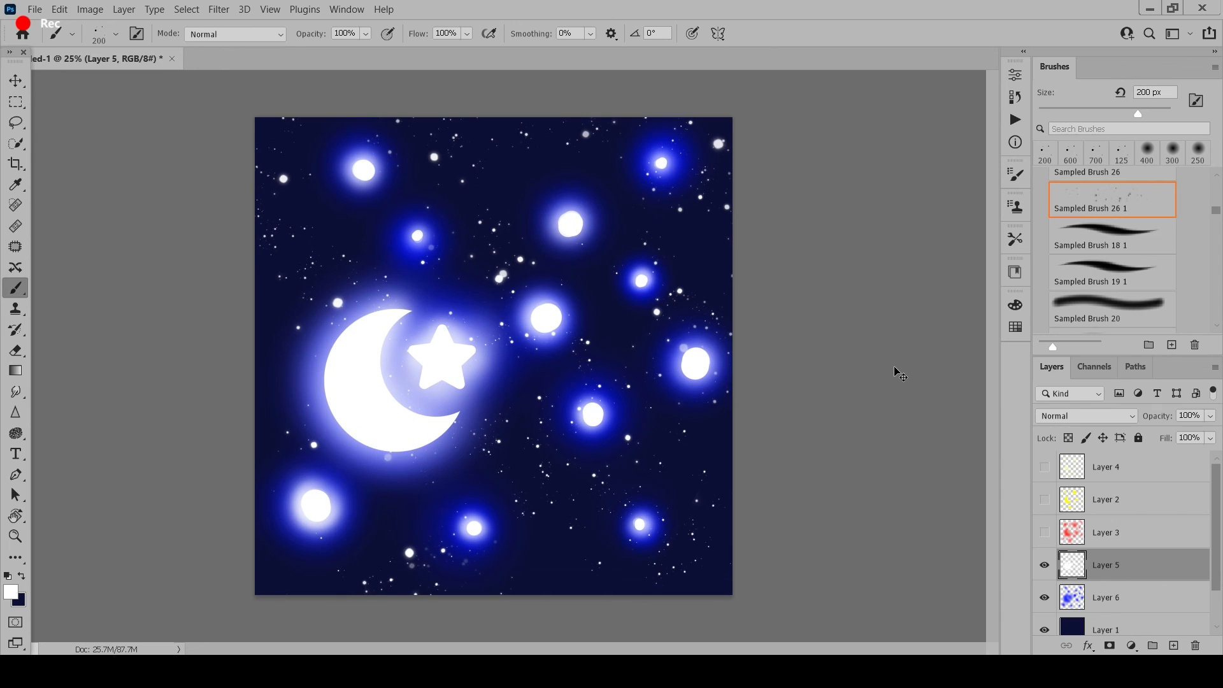